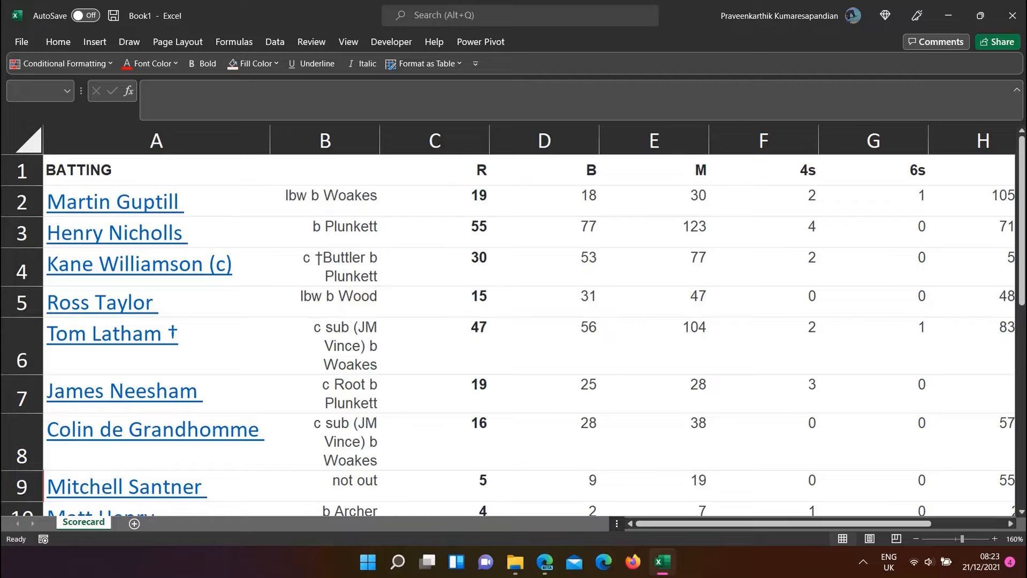
Step: Examine the runs in column C of the scorecard, from the first batter down to the Extras row
{"action": "left_click", "coordinate": [439, 201]}
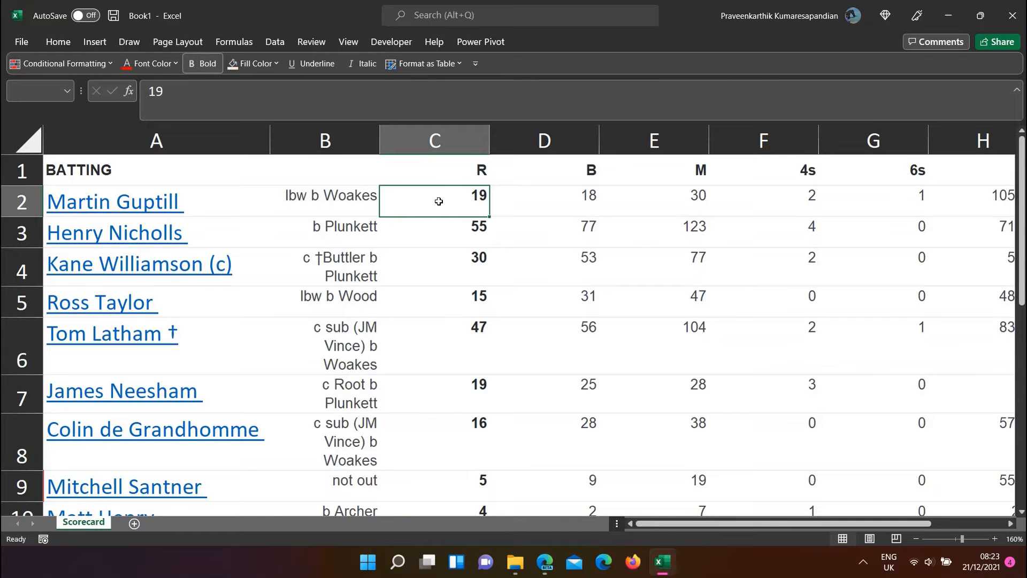
{"action": "left_click", "coordinate": [445, 237]}
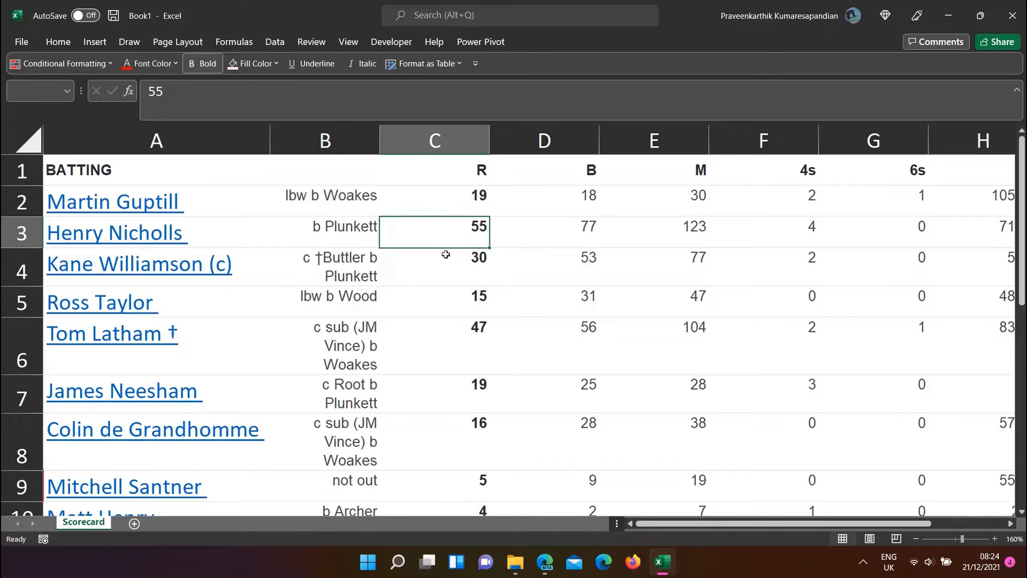
{"action": "key", "text": "Down"}
{"action": "key", "text": "Down"}
{"action": "key", "text": "Down"}
{"action": "key", "text": "Down"}
{"action": "key", "text": "Down"}
{"action": "key", "text": "Down"}
{"action": "key", "text": "Down"}
{"action": "key", "text": "Down"}
{"action": "key", "text": "Down"}
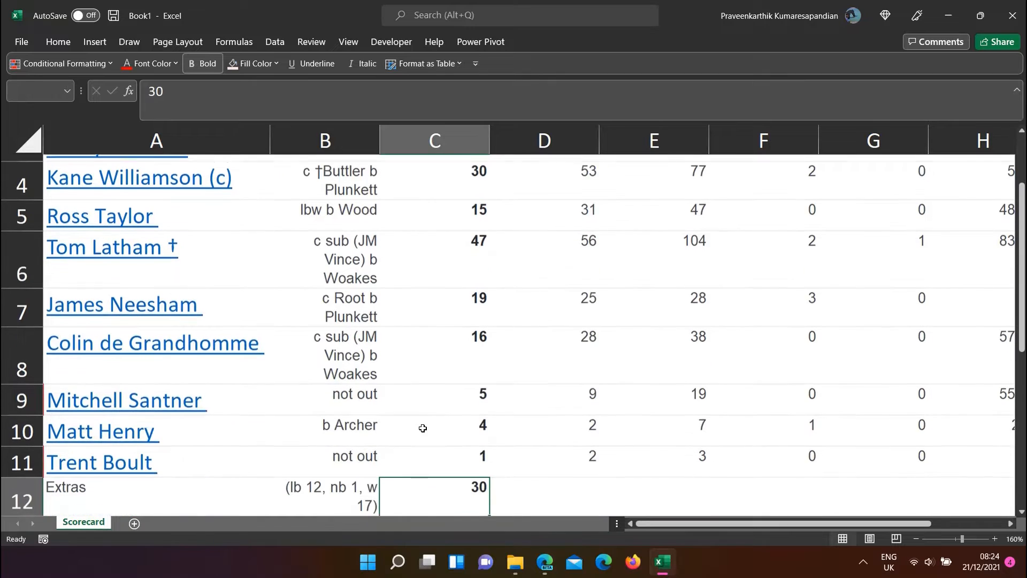
{"action": "left_click", "coordinate": [429, 454]}
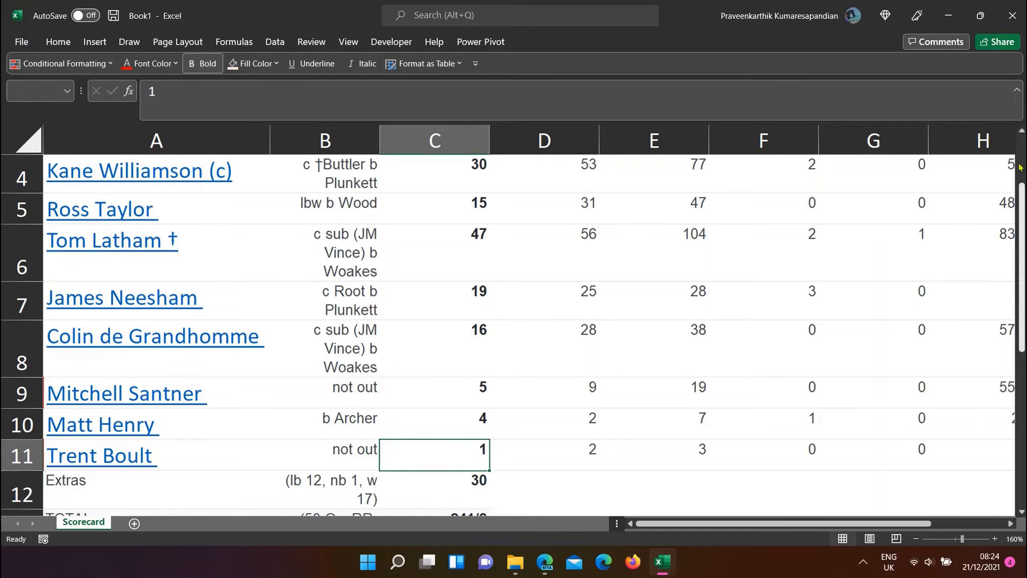
{"action": "scroll", "coordinate": [448, 220], "scroll_direction": "up", "scroll_amount": 1}
{"action": "left_click", "coordinate": [448, 221]}
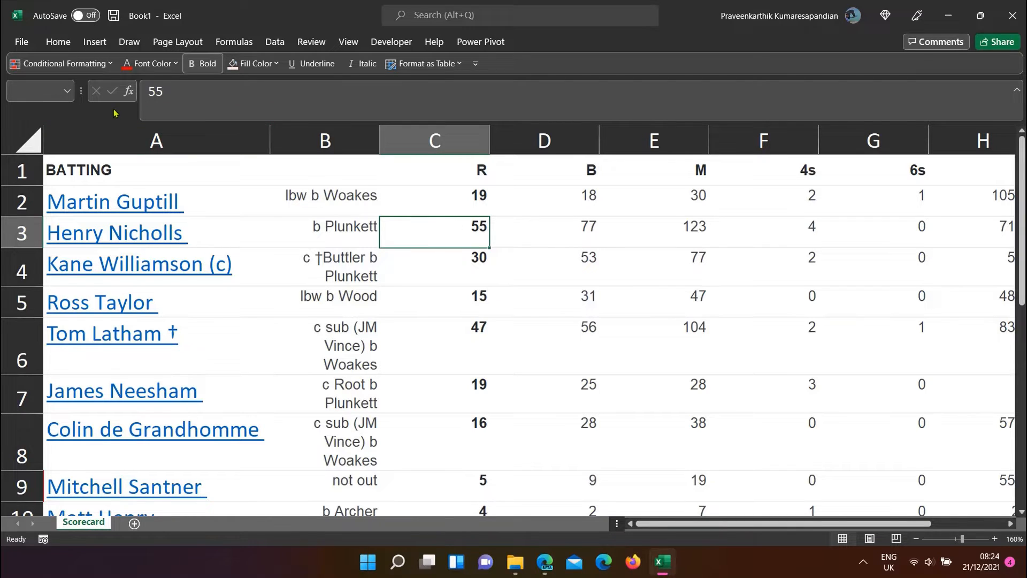
{"action": "left_click", "coordinate": [59, 42]}
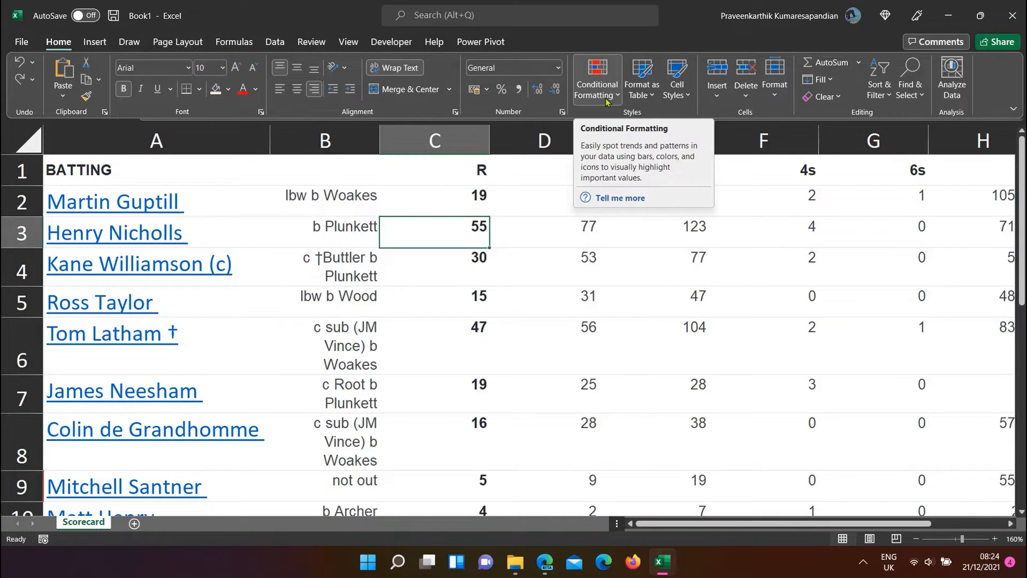
{"action": "left_click", "coordinate": [345, 4]}
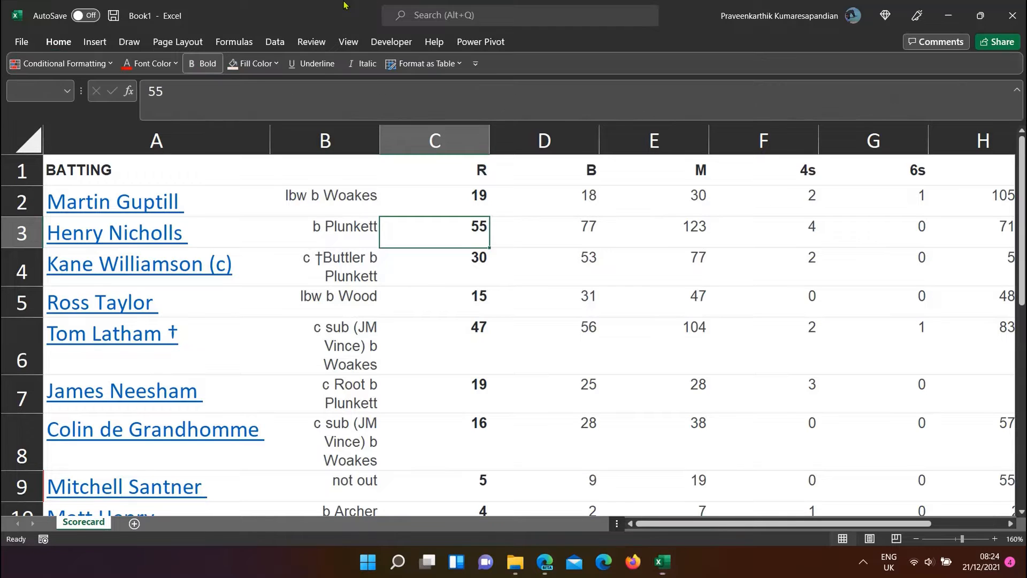
{"action": "left_click", "coordinate": [111, 69]}
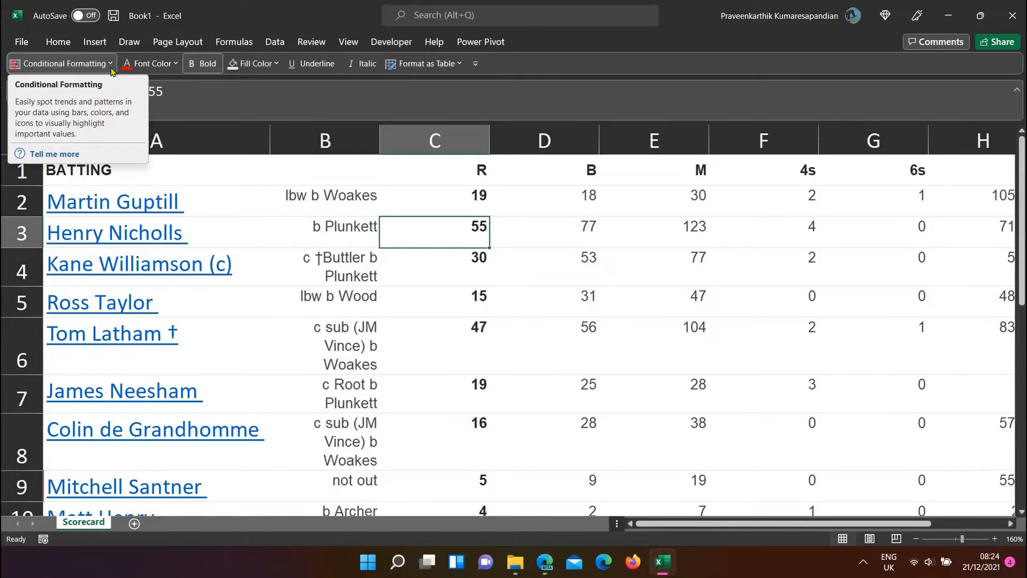
{"action": "left_click", "coordinate": [112, 68]}
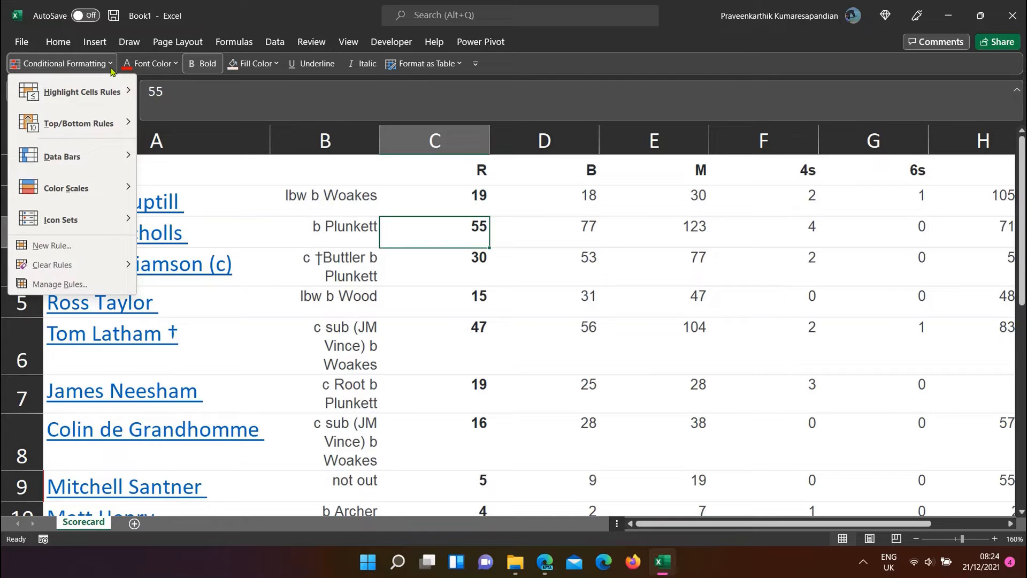
{"action": "left_click", "coordinate": [53, 46]}
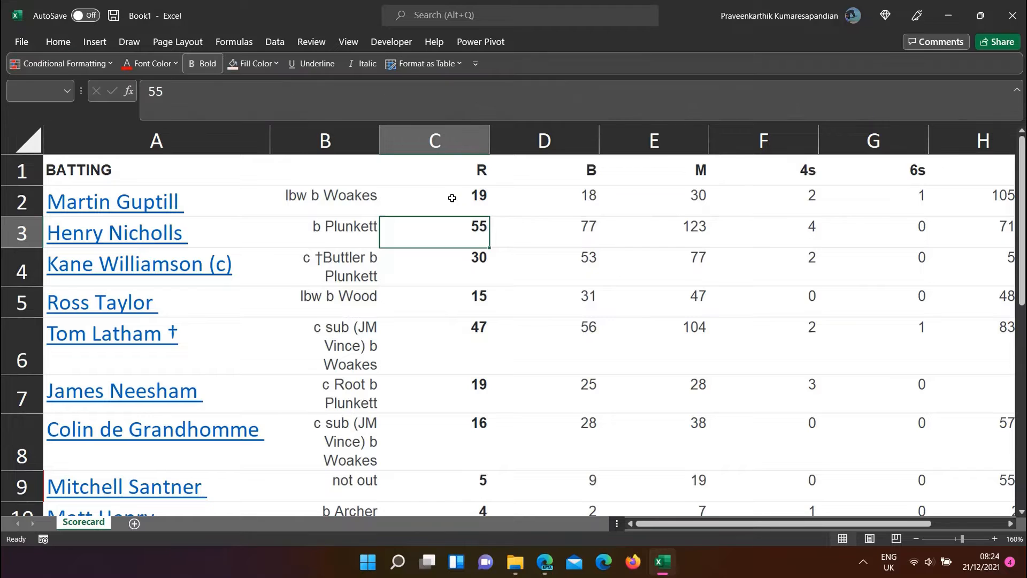
{"action": "left_click", "coordinate": [452, 198]}
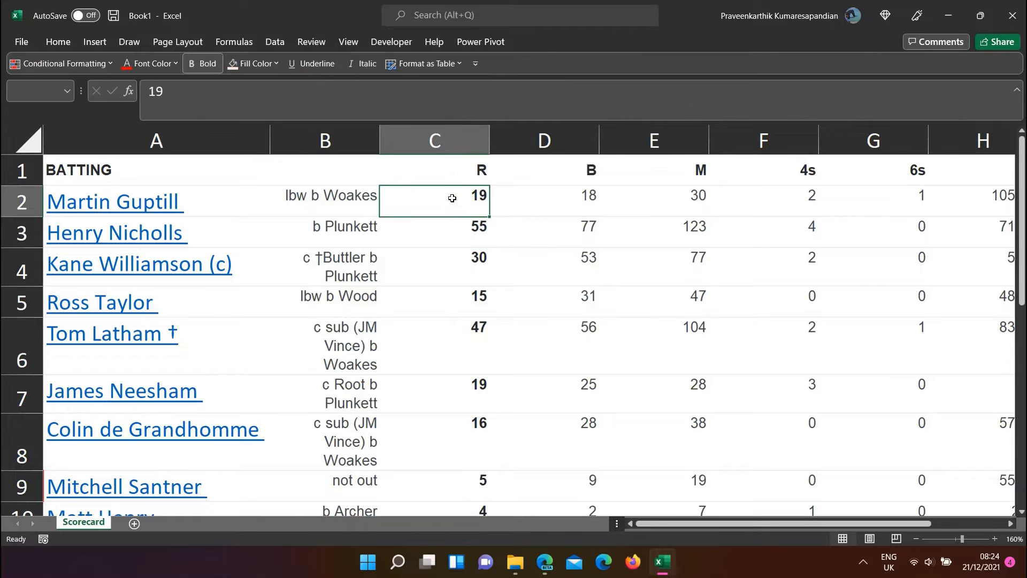
{"action": "left_click_drag", "start_coordinate": [452, 198], "coordinate": [470, 495]}
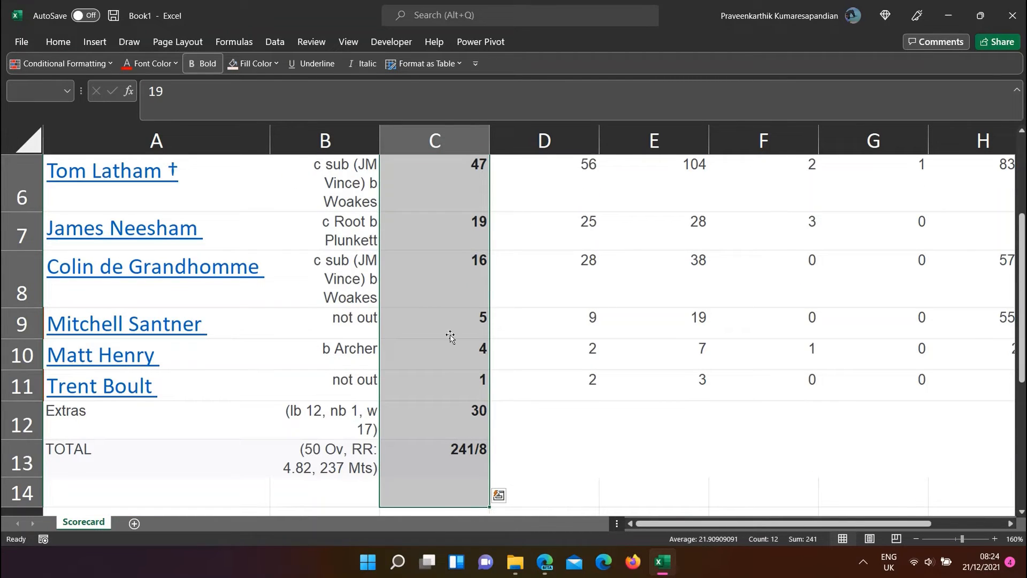
{"action": "left_click", "coordinate": [436, 420]}
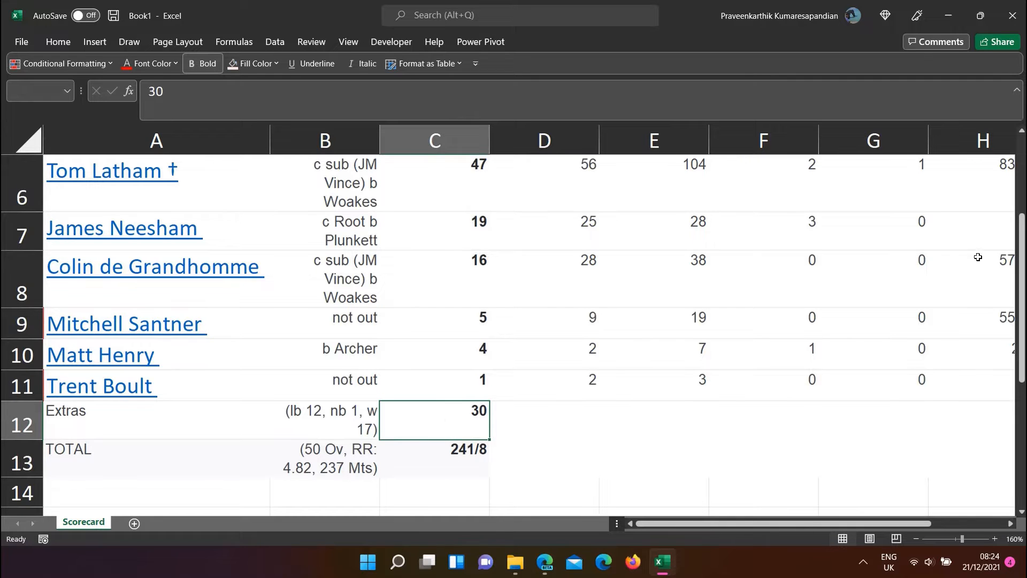
{"action": "scroll", "coordinate": [538, 207], "scroll_direction": "up", "scroll_amount": 2}
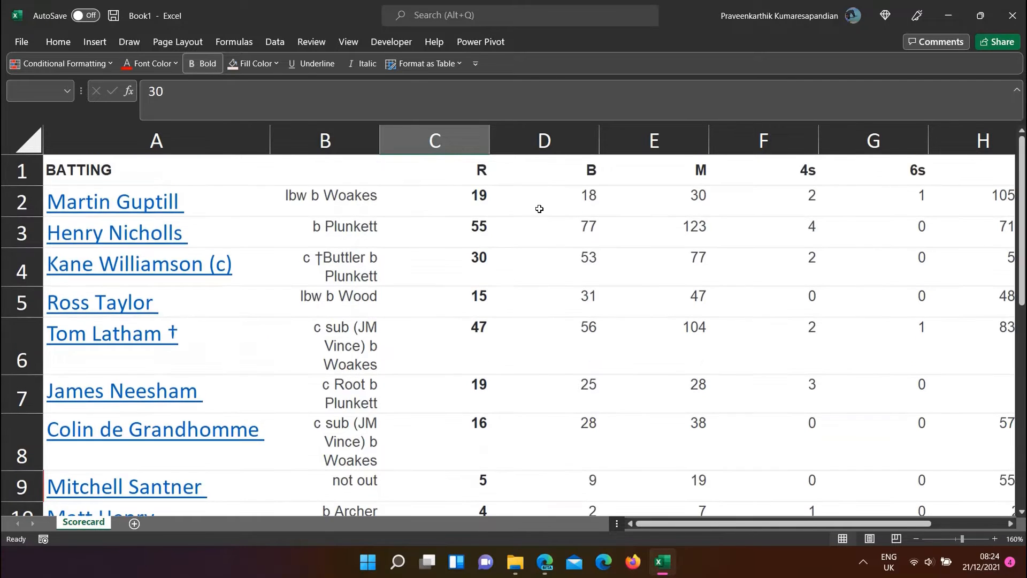
{"action": "left_click", "coordinate": [454, 208]}
{"action": "key", "text": "shift+Down"}
{"action": "key", "text": "shift+Down"}
{"action": "key", "text": "shift+Down"}
{"action": "key", "text": "shift+Down"}
{"action": "key", "text": "shift+Down"}
{"action": "key", "text": "shift+Down"}
{"action": "key", "text": "shift+Down"}
{"action": "key", "text": "shift+Down"}
{"action": "key", "text": "shift+Down"}
{"action": "key", "text": "shift+Down"}
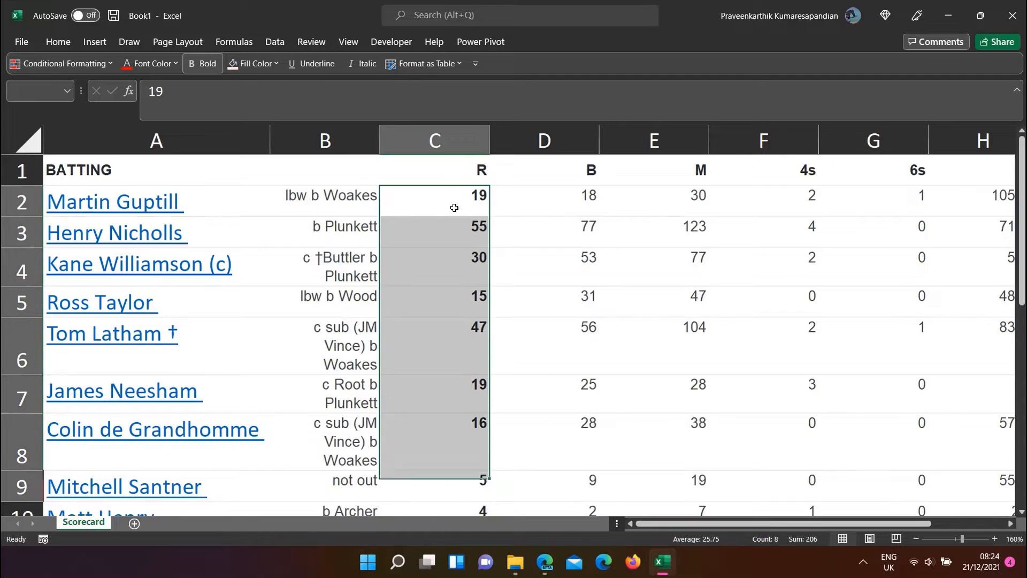
{"action": "key", "text": "shift+Down"}
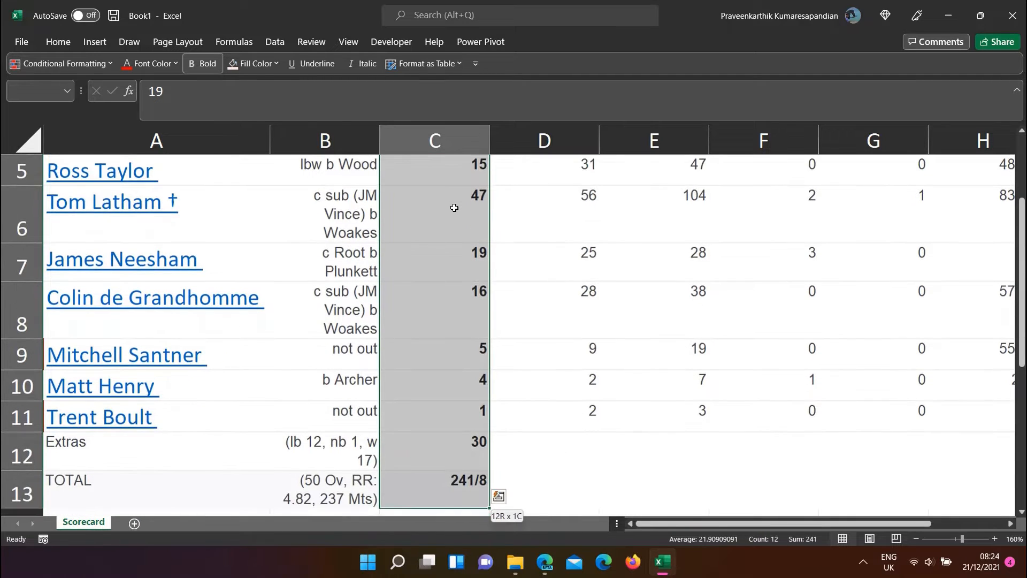
Step: Apply the Green - Yellow - Red Color Scale conditional formatting to the runs in C2:C12
{"action": "left_click", "coordinate": [421, 442]}
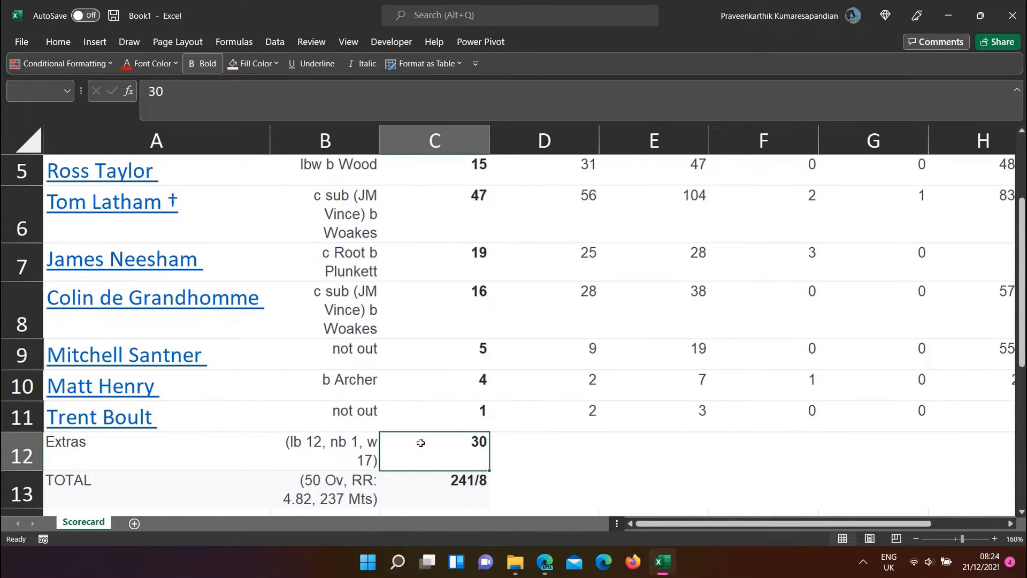
{"action": "left_click_drag", "start_coordinate": [420, 443], "coordinate": [413, 204]}
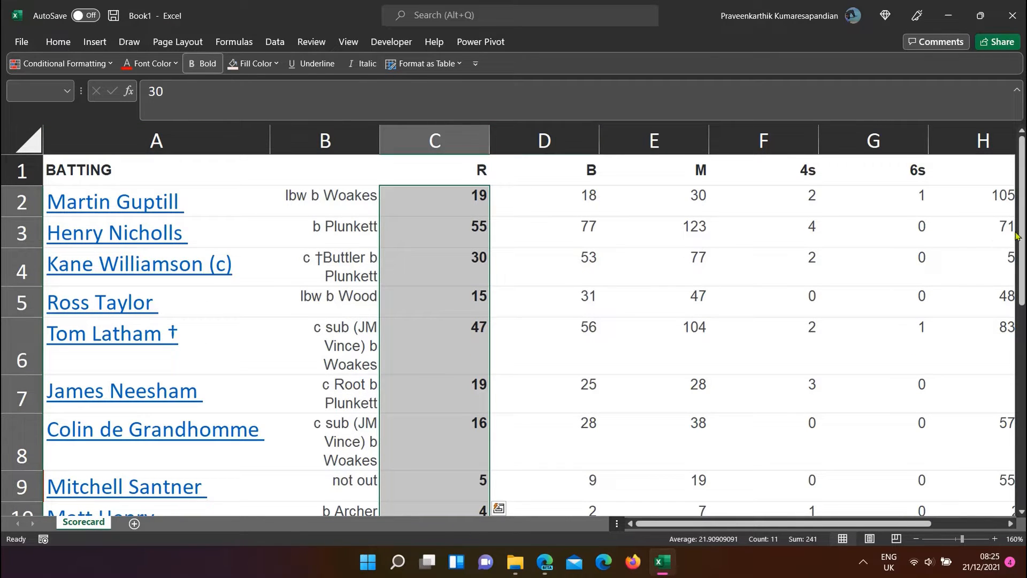
{"action": "left_click_drag", "start_coordinate": [1016, 236], "coordinate": [1023, 311]}
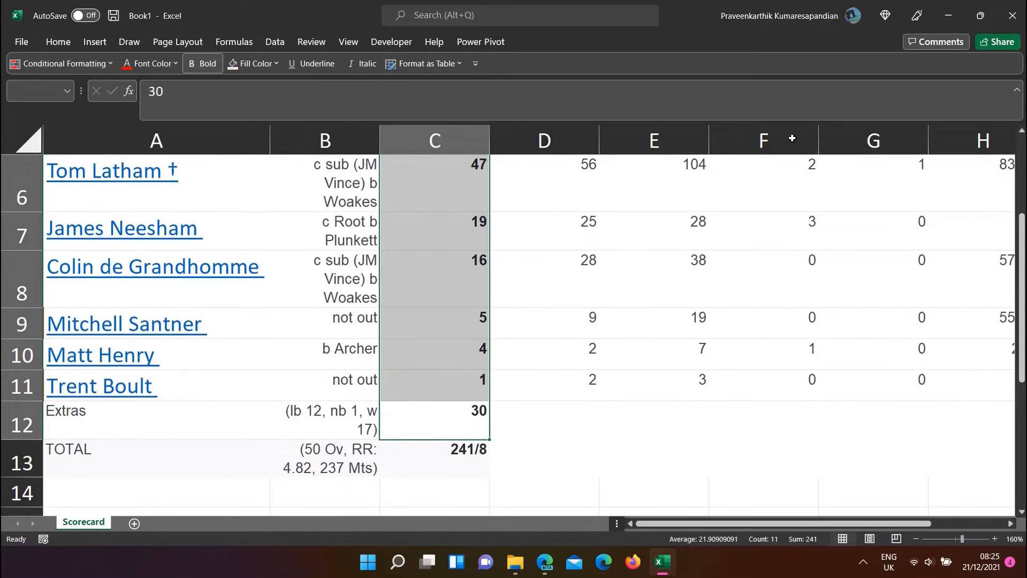
{"action": "left_click", "coordinate": [1022, 144]}
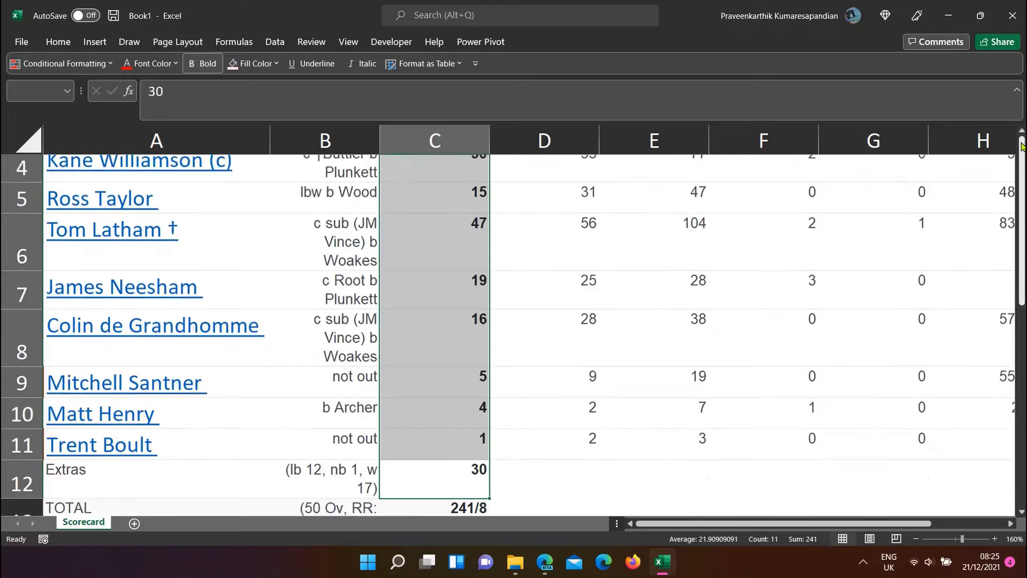
{"action": "left_click", "coordinate": [58, 42]}
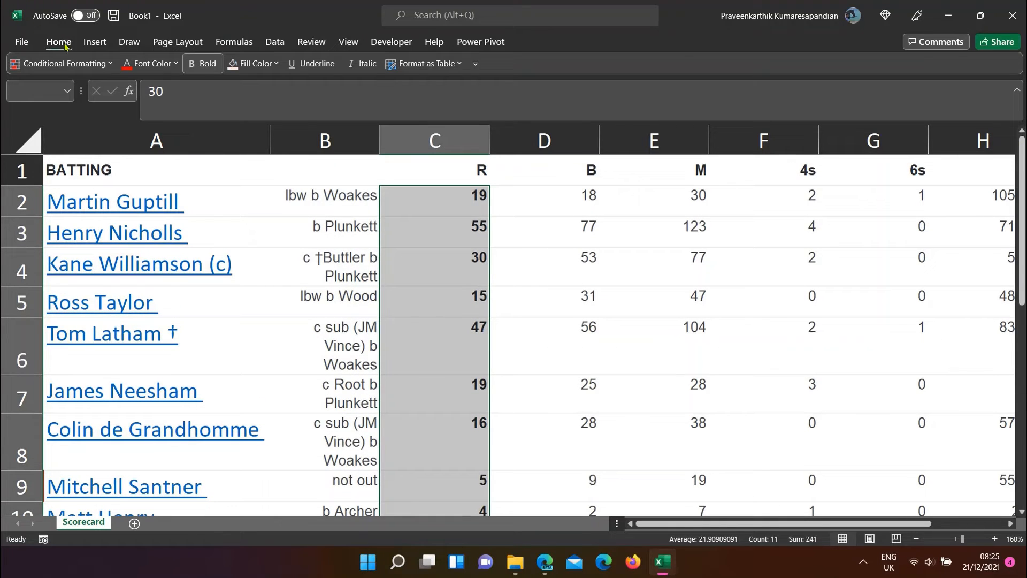
{"action": "left_click", "coordinate": [591, 95]}
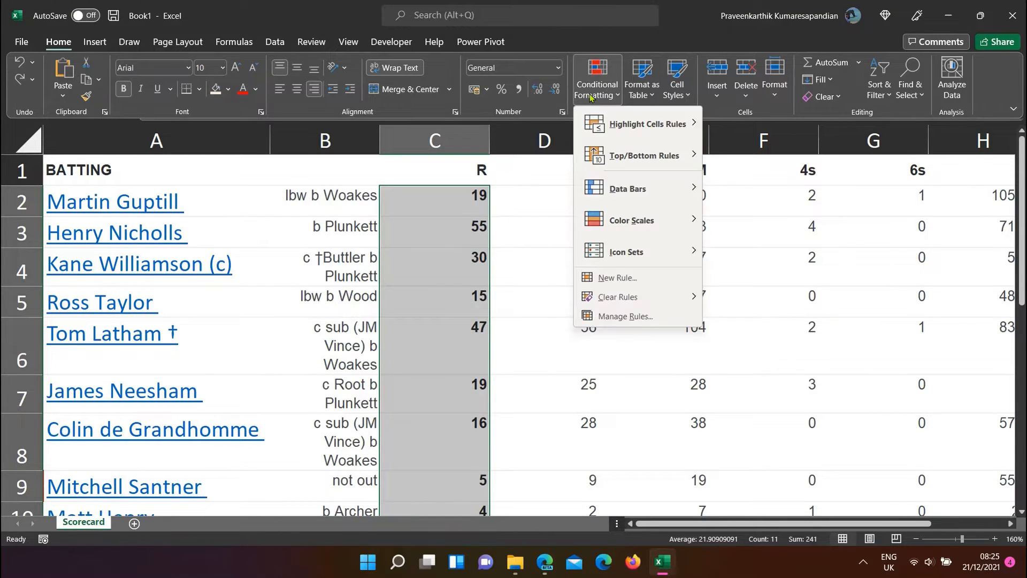
{"action": "mouse_move", "coordinate": [660, 216]}
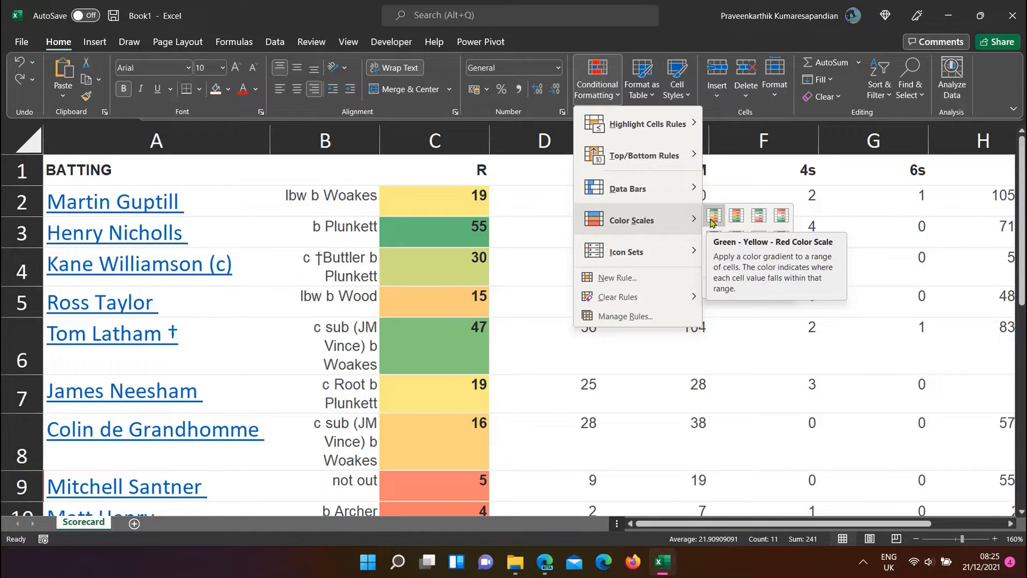
{"action": "left_click", "coordinate": [712, 222]}
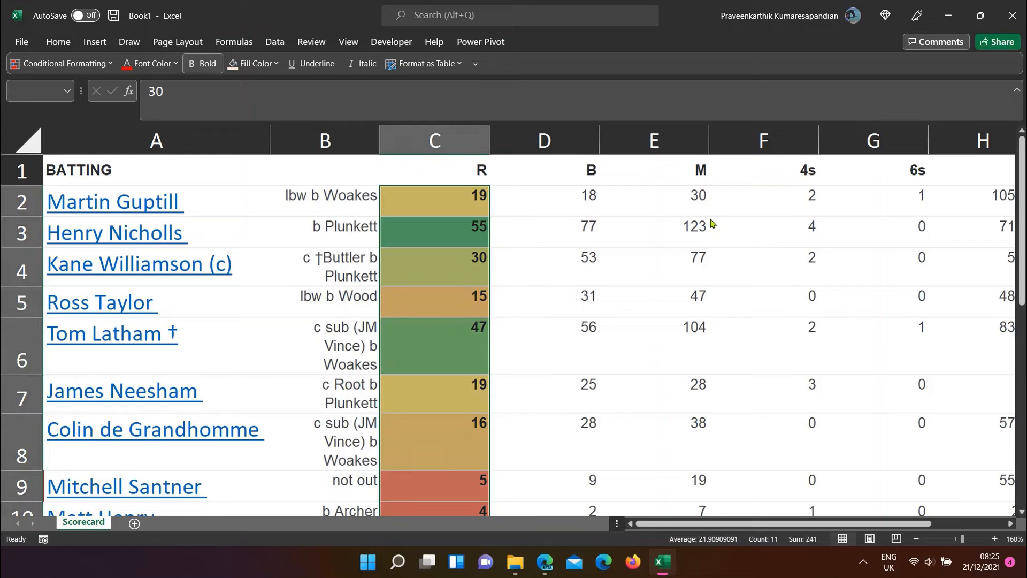
Step: Examine how the color scale shades the high, middle and low run values in column C, including the Extras row
{"action": "left_click", "coordinate": [467, 226]}
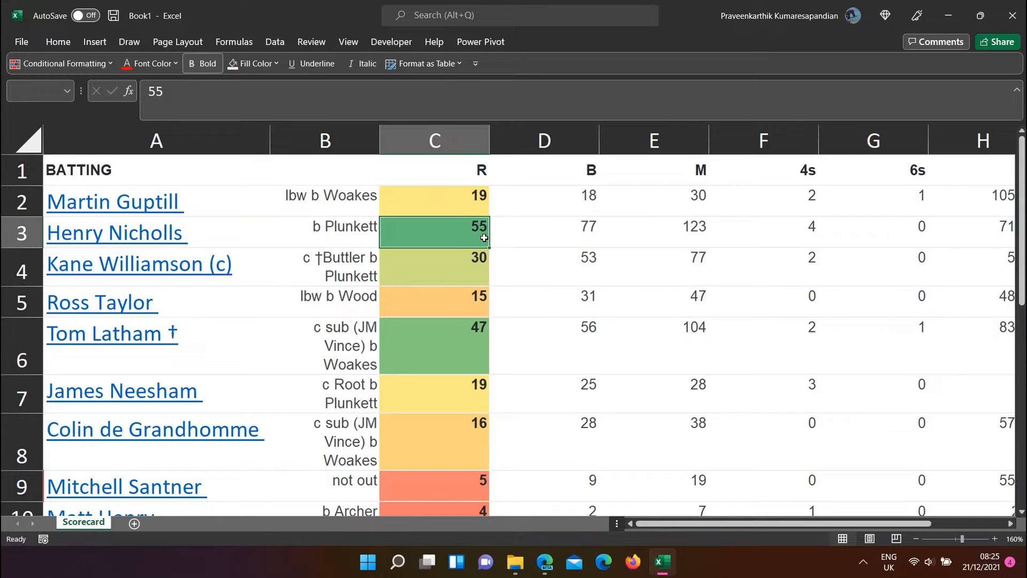
{"action": "left_click", "coordinate": [456, 357]}
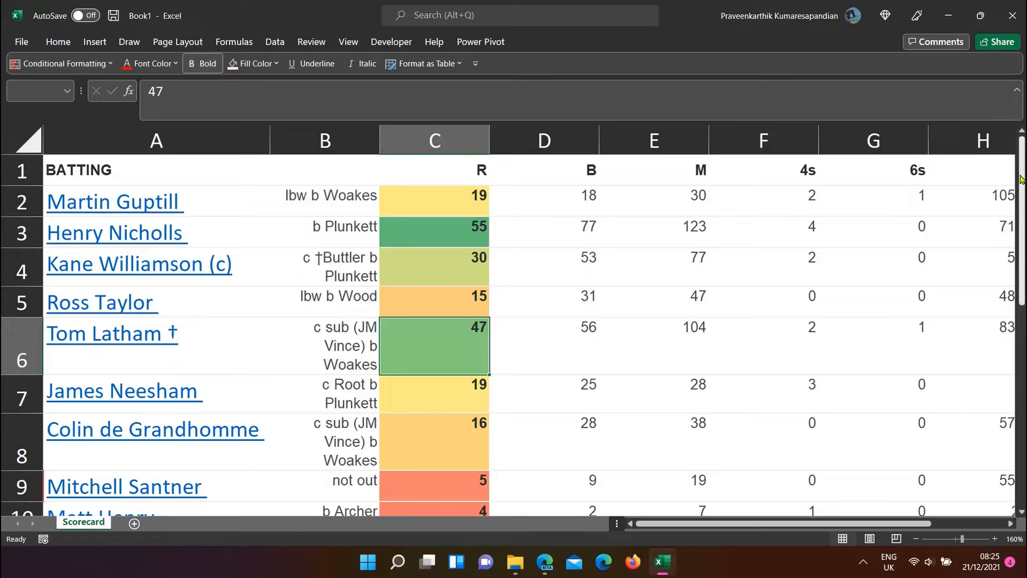
{"action": "left_click_drag", "start_coordinate": [1020, 177], "coordinate": [1020, 195]}
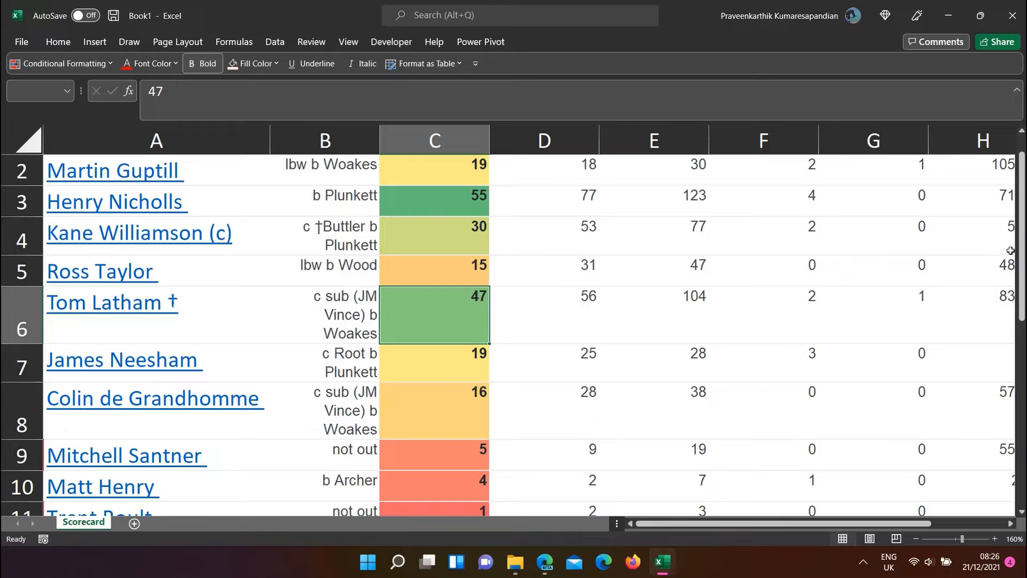
{"action": "left_click_drag", "start_coordinate": [1022, 266], "coordinate": [1023, 295]}
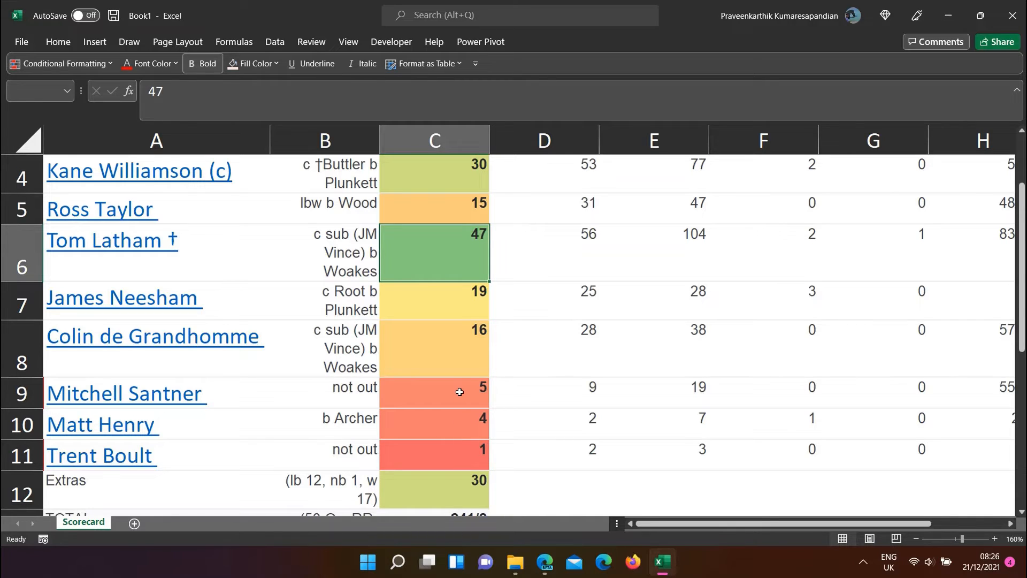
{"action": "left_click_drag", "start_coordinate": [458, 449], "coordinate": [450, 405]}
{"action": "left_click", "coordinate": [448, 492]}
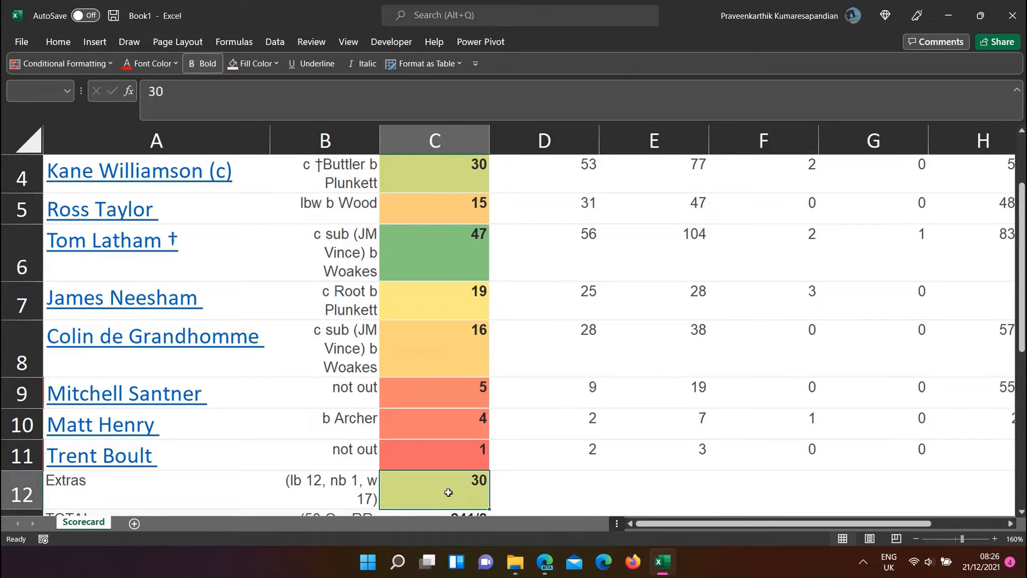
{"action": "scroll", "coordinate": [952, 173], "scroll_direction": "up", "scroll_amount": 1}
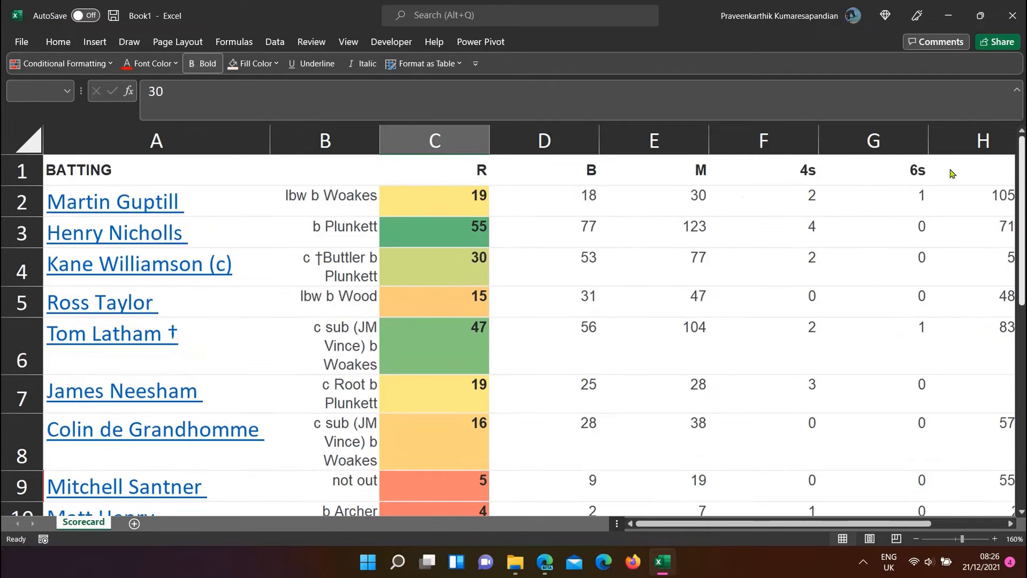
{"action": "left_click", "coordinate": [418, 265]}
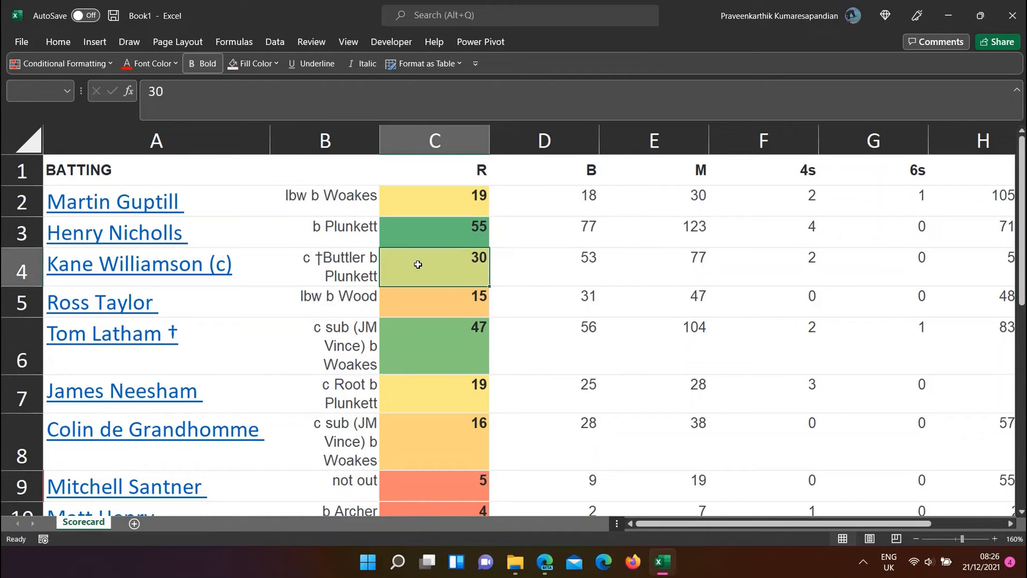
{"action": "left_click", "coordinate": [419, 239]}
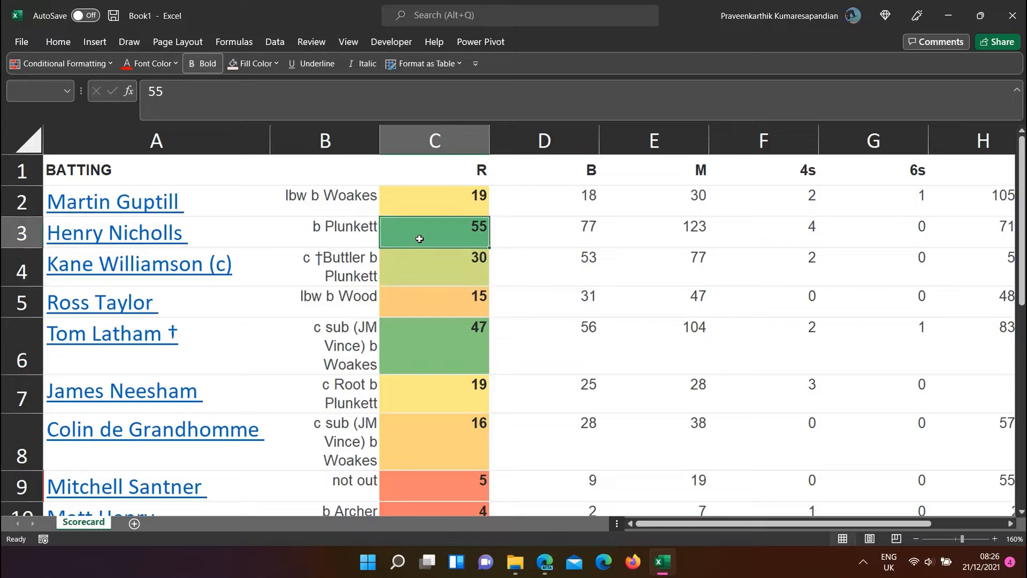
{"action": "key", "text": "Down"}
{"action": "key", "text": "Down"}
{"action": "key", "text": "Down"}
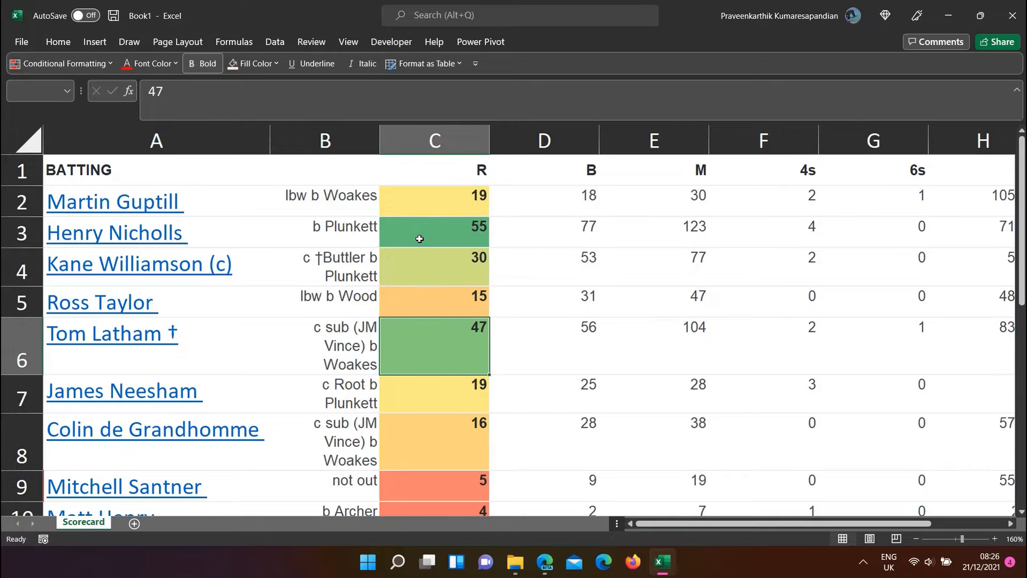
{"action": "left_click", "coordinate": [435, 260]}
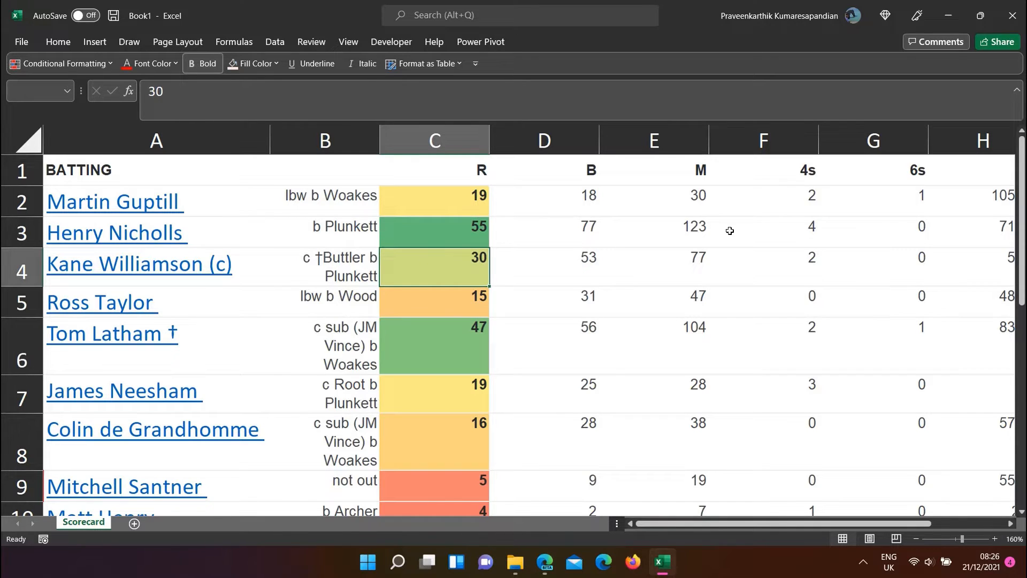
{"action": "left_click_drag", "start_coordinate": [1022, 265], "coordinate": [1022, 342]}
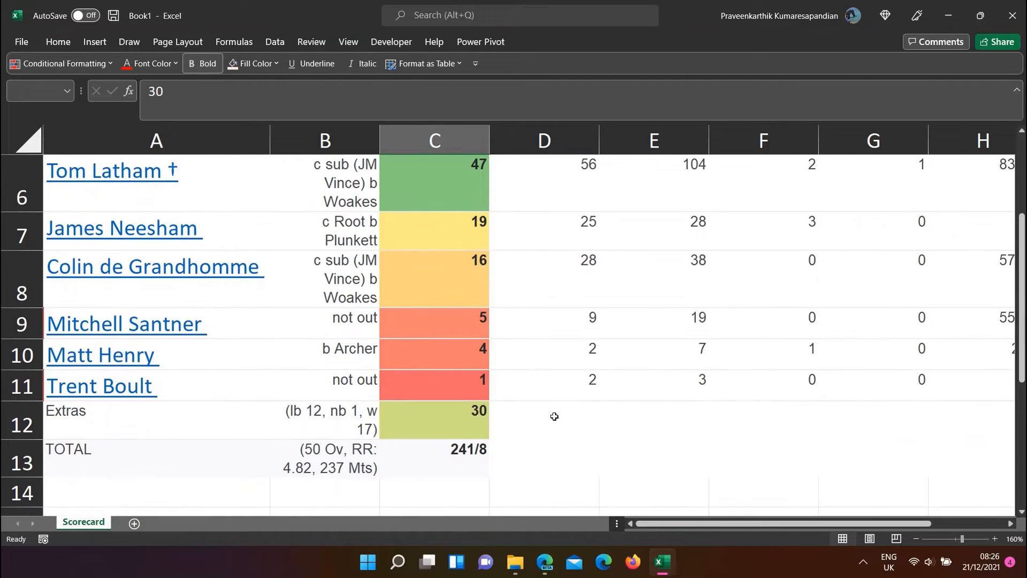
{"action": "left_click", "coordinate": [1021, 168]}
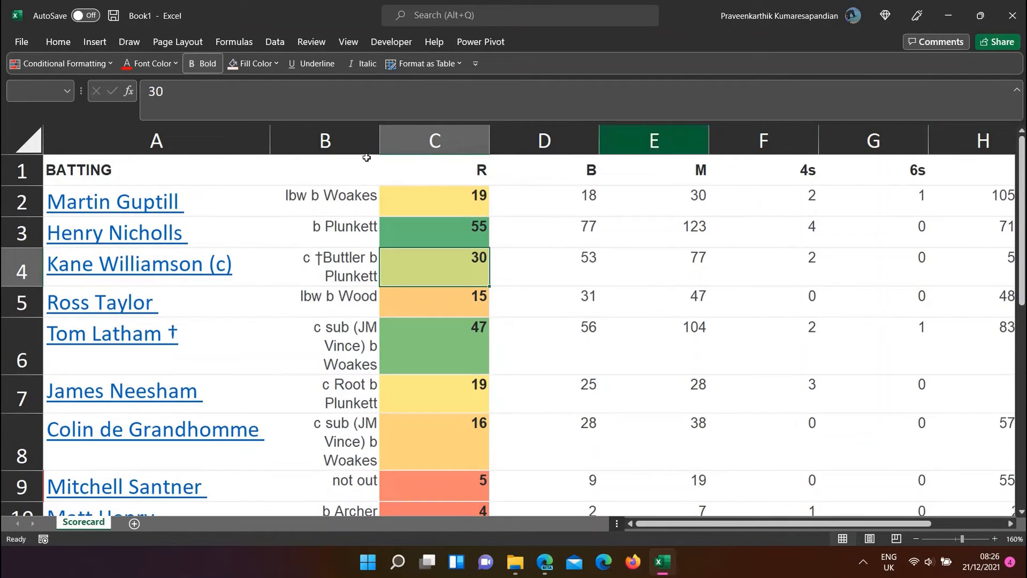
{"action": "left_click", "coordinate": [433, 202]}
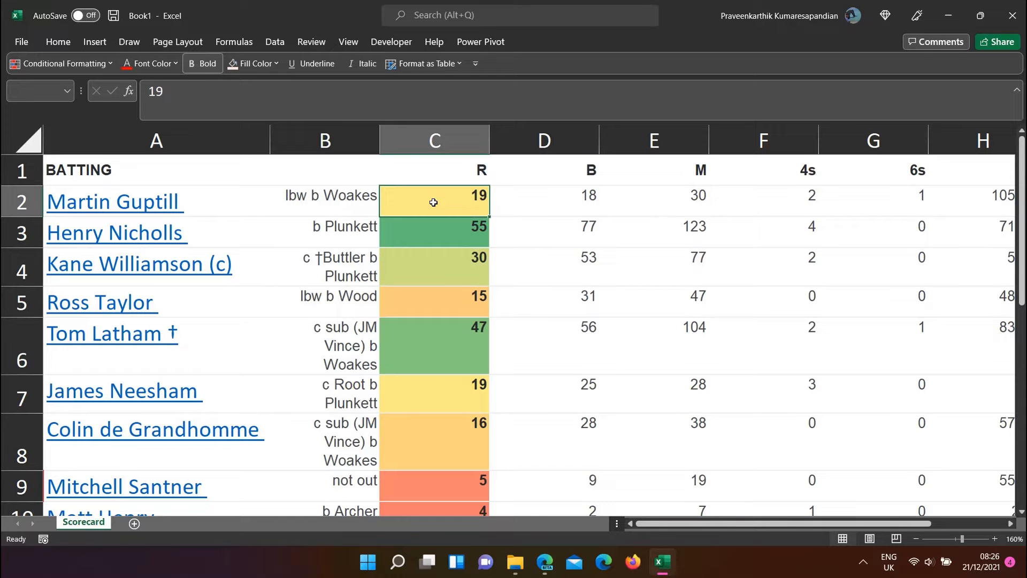
{"action": "key", "text": "shift+Down"}
{"action": "key", "text": "shift+Down"}
{"action": "key", "text": "shift+Down"}
{"action": "key", "text": "shift+Down"}
{"action": "key", "text": "shift+Down"}
{"action": "key", "text": "shift+Down"}
{"action": "key", "text": "shift+Down"}
{"action": "key", "text": "shift+Down"}
{"action": "key", "text": "shift+Down"}
{"action": "key", "text": "shift+Down"}
{"action": "key", "text": "shift+Down"}
{"action": "key", "text": "shift+Down"}
{"action": "key", "text": "shift+Down"}
{"action": "key", "text": "shift+Down"}
{"action": "key", "text": "shift+Down"}
{"action": "key", "text": "shift+Down"}
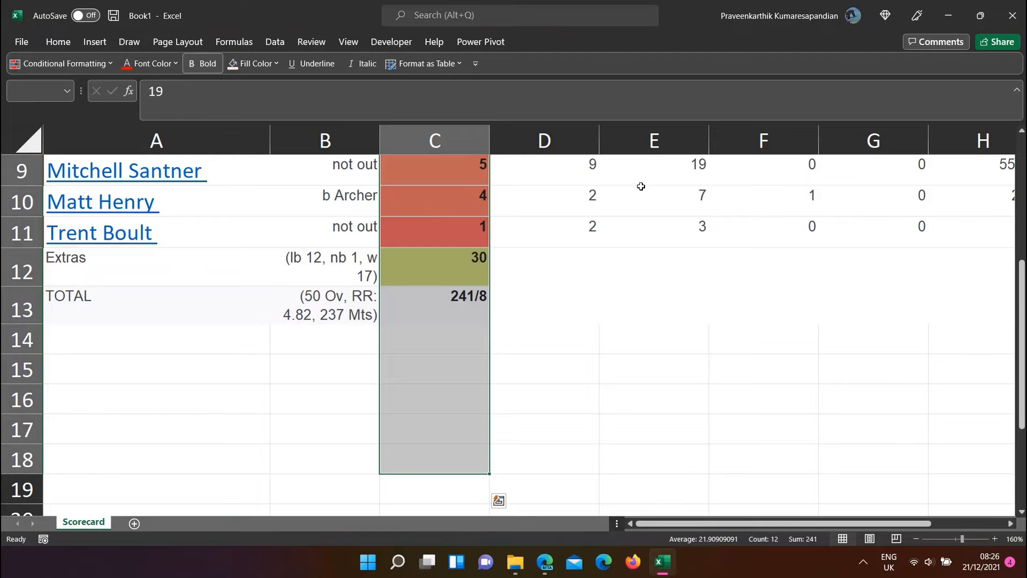
Step: Apply the Red - Yellow - Green Color Scale conditional formatting to the runs in C2:C12
{"action": "left_click", "coordinate": [410, 275]}
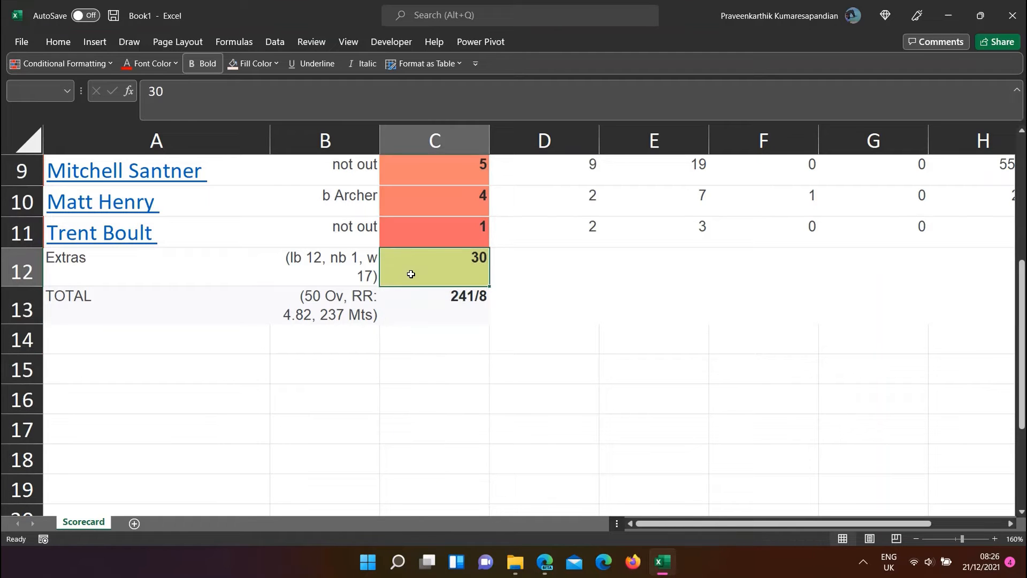
{"action": "left_click_drag", "start_coordinate": [410, 274], "coordinate": [408, 192]}
{"action": "left_click", "coordinate": [57, 41]}
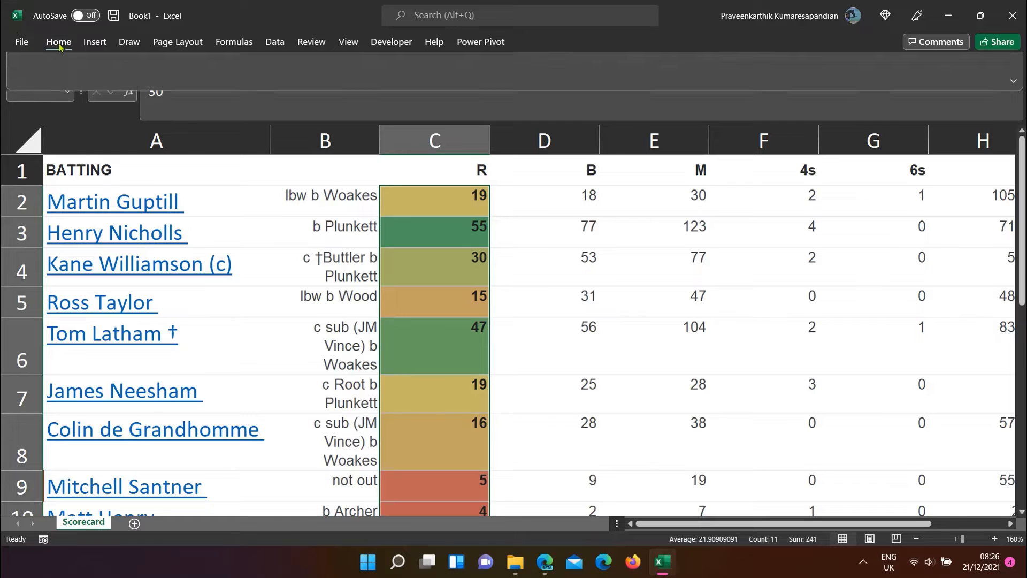
{"action": "left_click", "coordinate": [609, 96]}
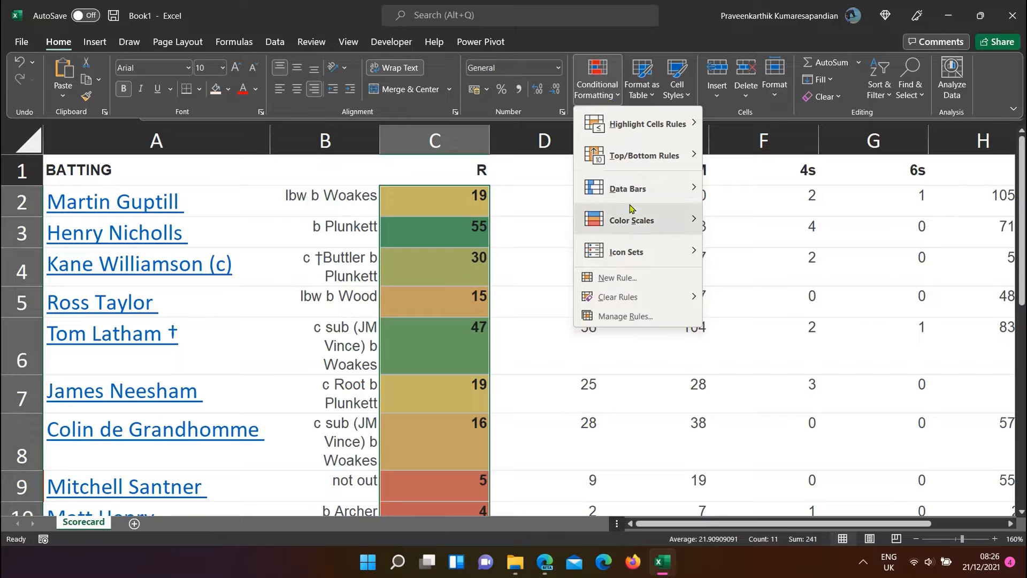
{"action": "mouse_move", "coordinate": [631, 217]}
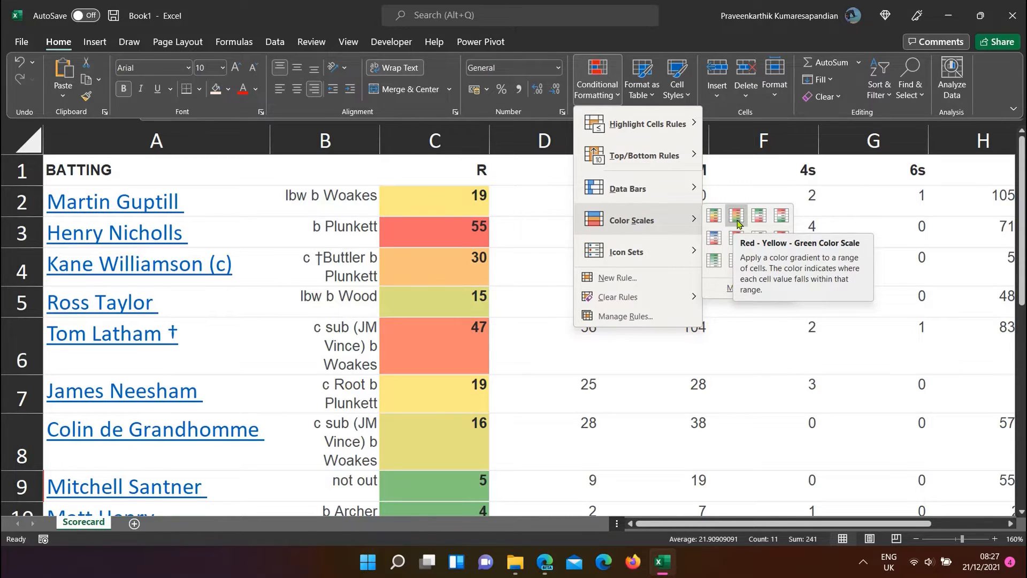
{"action": "left_click", "coordinate": [737, 216]}
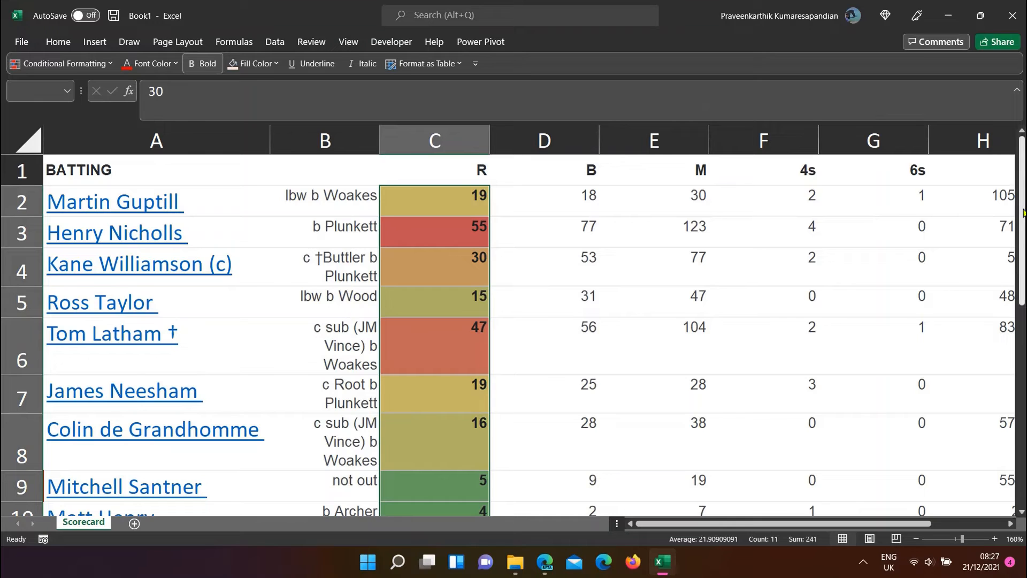
Step: Examine how the reversed color scale shades the high and low run values in column C, down to the Extras and TOTAL rows
{"action": "left_click_drag", "start_coordinate": [1023, 213], "coordinate": [1023, 275]}
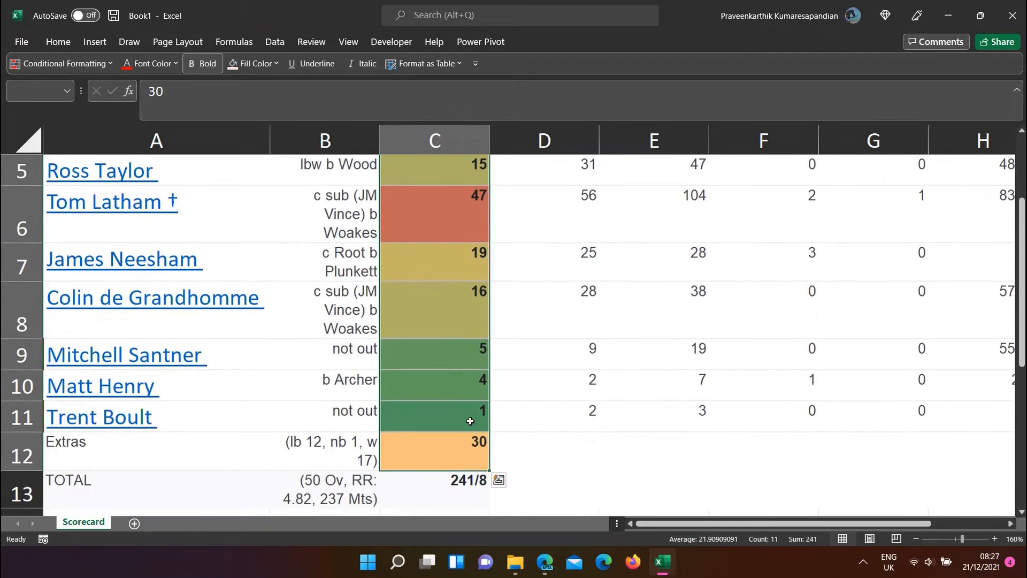
{"action": "left_click_drag", "start_coordinate": [1023, 229], "coordinate": [1023, 167]}
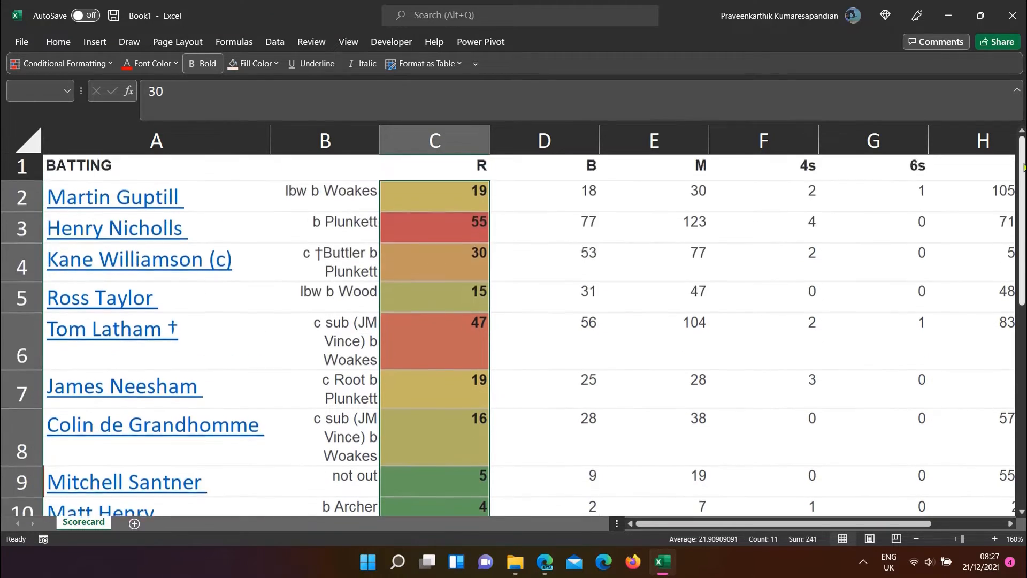
{"action": "left_click", "coordinate": [424, 224]}
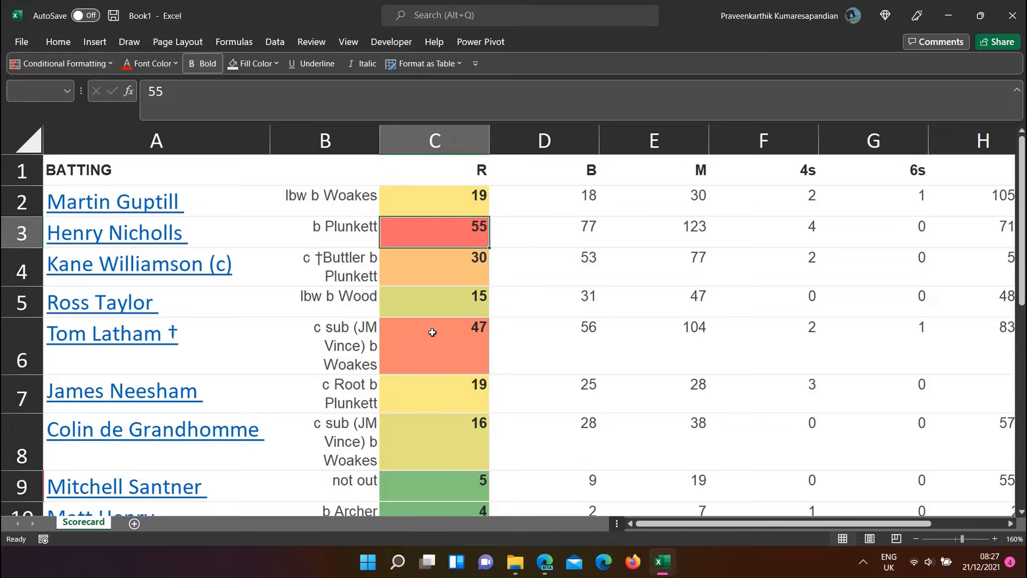
{"action": "left_click", "coordinate": [423, 468]}
{"action": "key", "text": "Down"}
{"action": "key", "text": "Down"}
{"action": "key", "text": "Down"}
{"action": "key", "text": "Down"}
{"action": "key", "text": "Down"}
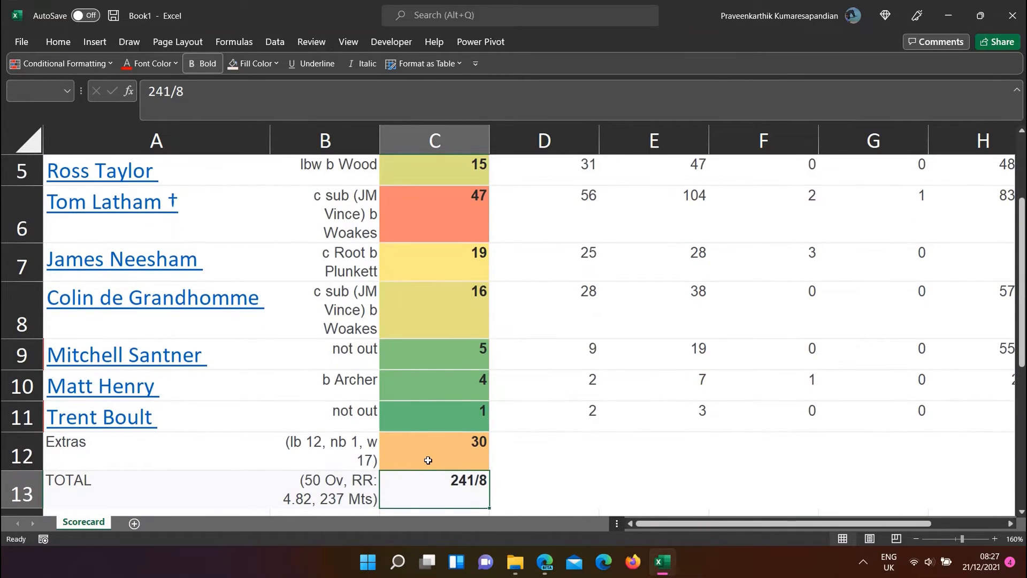
Step: Clear the conditional formatting rules from the selected runs cells C2:C12
{"action": "left_click", "coordinate": [428, 460]}
{"action": "left_click_drag", "start_coordinate": [428, 460], "coordinate": [435, 195]}
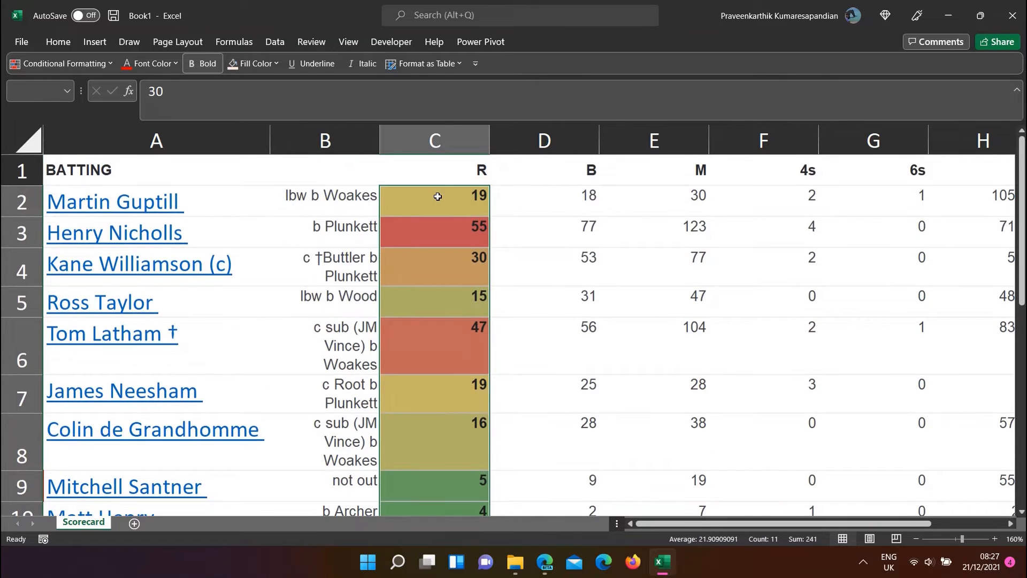
{"action": "left_click", "coordinate": [101, 64]}
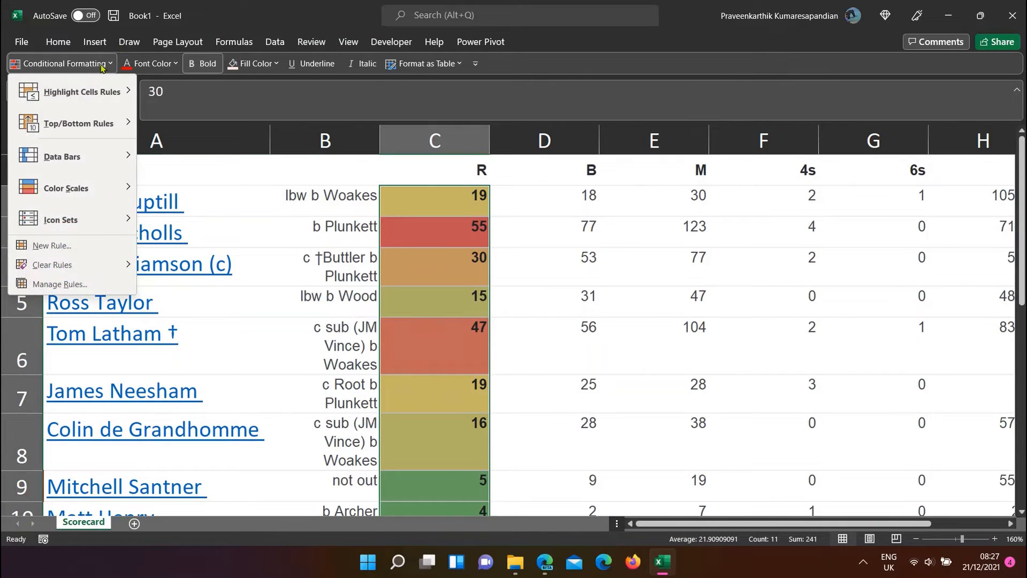
{"action": "mouse_move", "coordinate": [87, 186]}
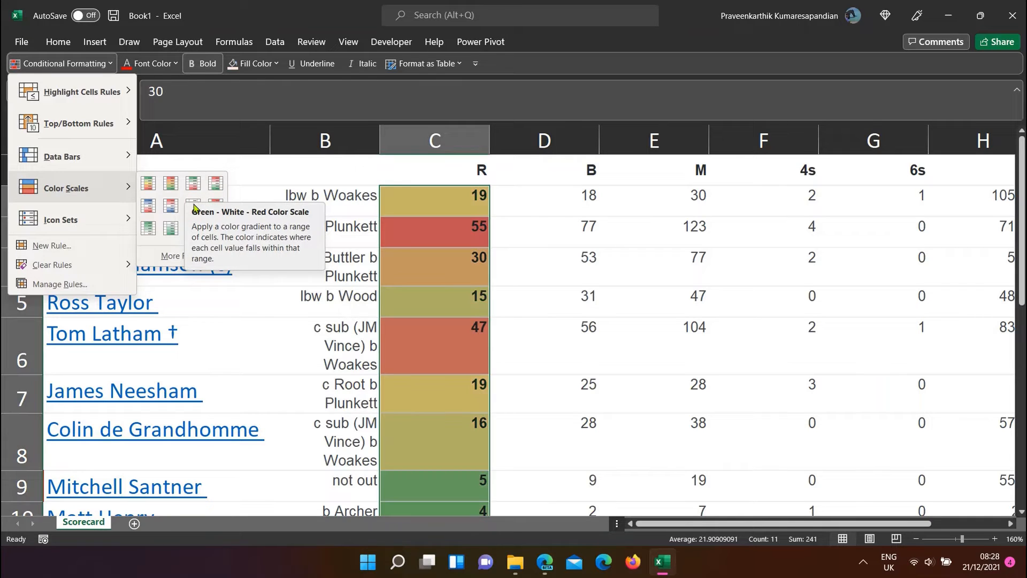
{"action": "mouse_move", "coordinate": [105, 169]}
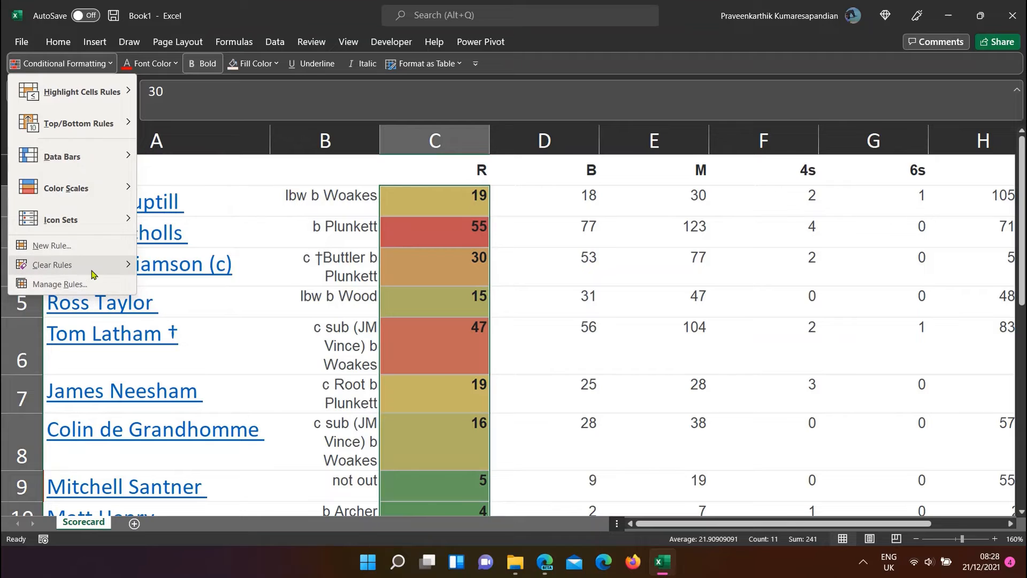
{"action": "mouse_move", "coordinate": [93, 272]}
{"action": "left_click", "coordinate": [182, 273]}
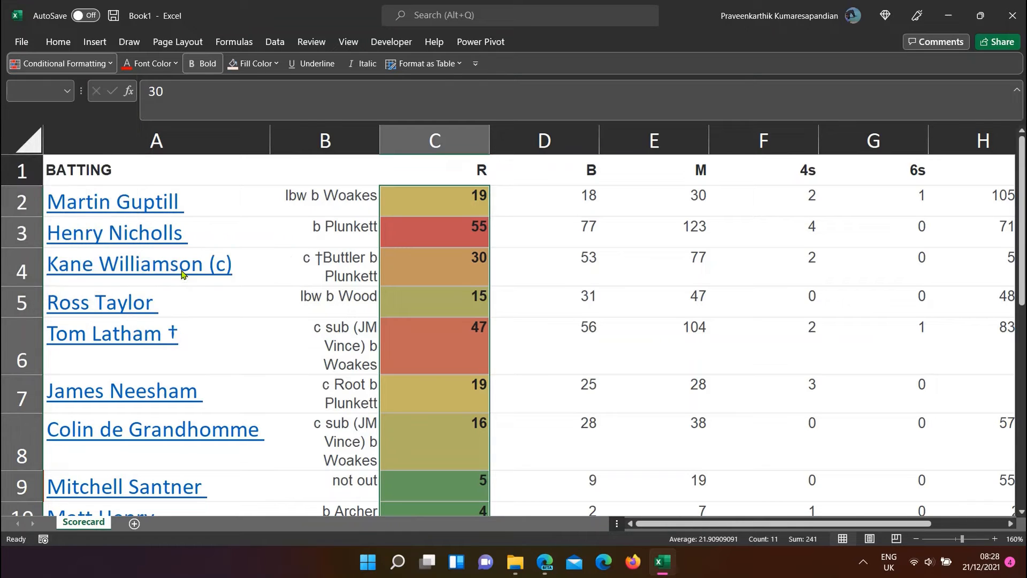
Step: Apply solid fill Green Data Bar conditional formatting to the runs in C2:C12
{"action": "left_click", "coordinate": [81, 67]}
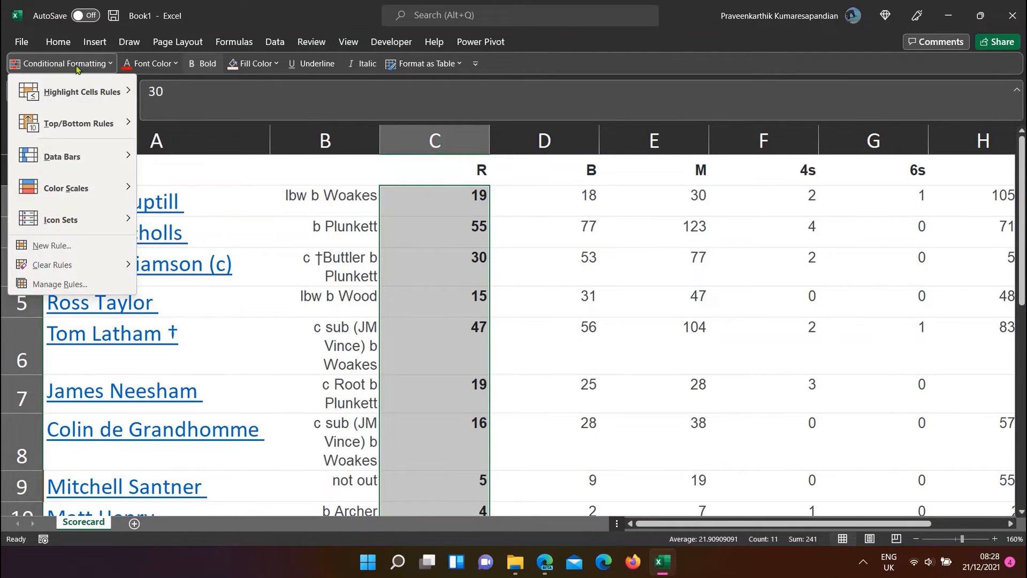
{"action": "mouse_move", "coordinate": [75, 164]}
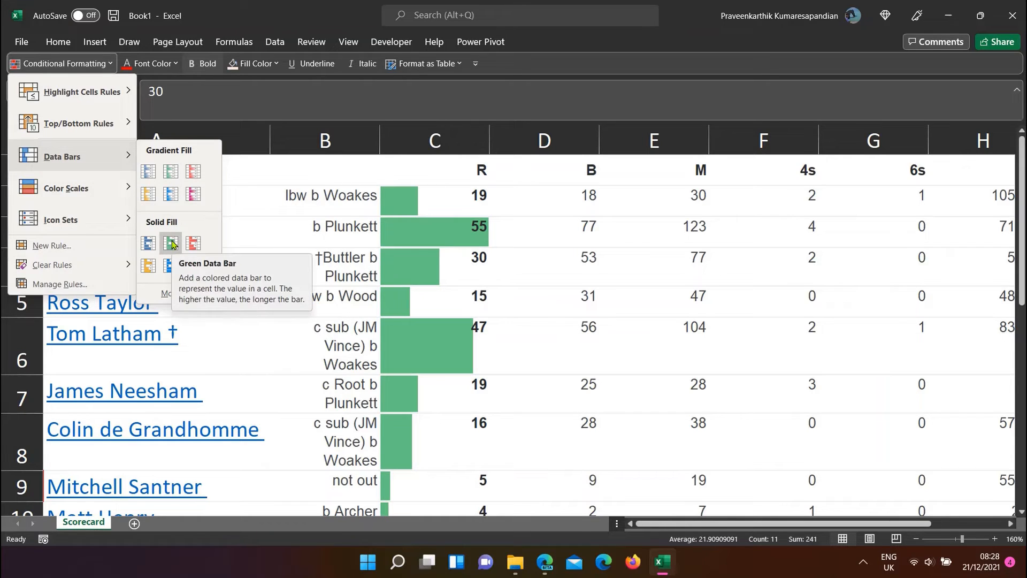
{"action": "left_click", "coordinate": [171, 245]}
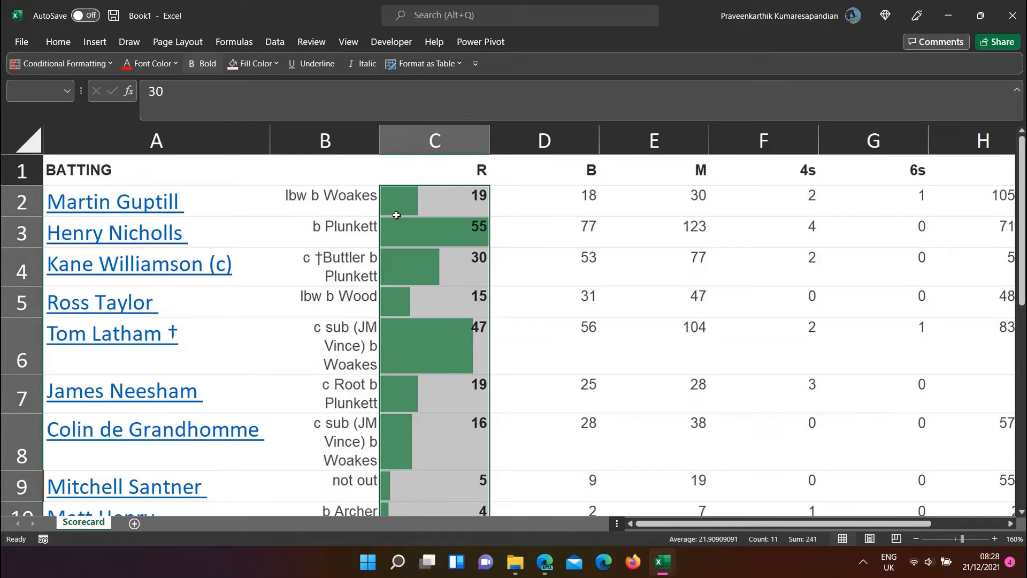
Step: Examine how the data bar lengths compare with the run values in column C, from the highest score through the Extras row
{"action": "left_click", "coordinate": [406, 225]}
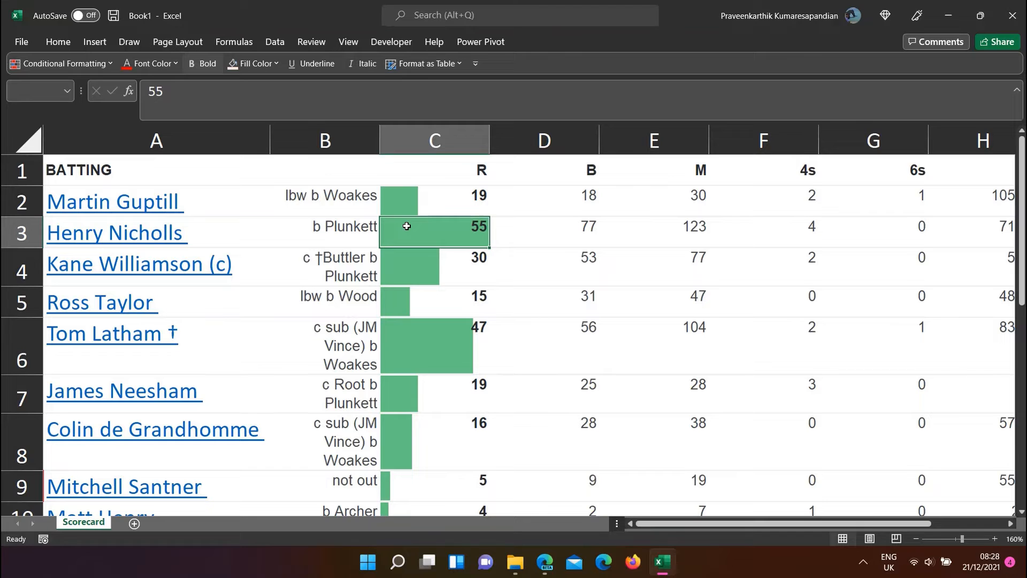
{"action": "key", "text": "Down"}
{"action": "key", "text": "Down"}
{"action": "key", "text": "Down"}
{"action": "key", "text": "Down"}
{"action": "key", "text": "Down"}
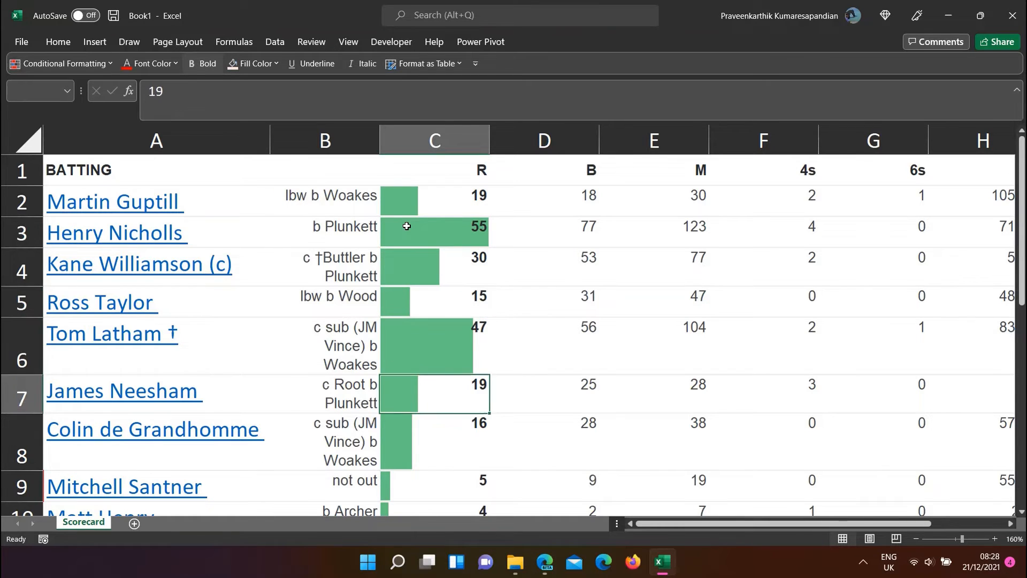
{"action": "key", "text": "Down"}
{"action": "key", "text": "Down"}
{"action": "key", "text": "Down"}
{"action": "key", "text": "Down"}
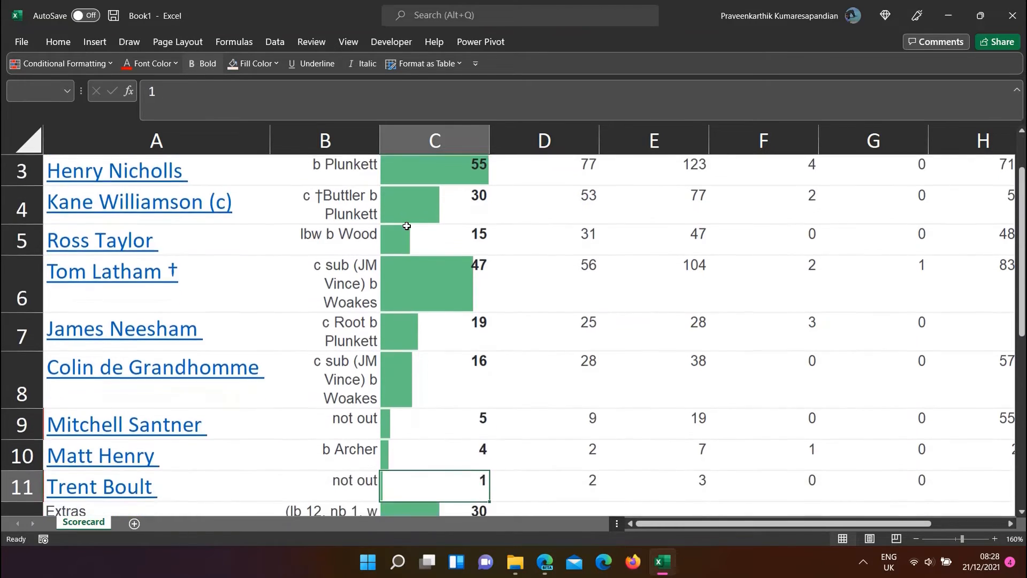
{"action": "key", "text": "Down"}
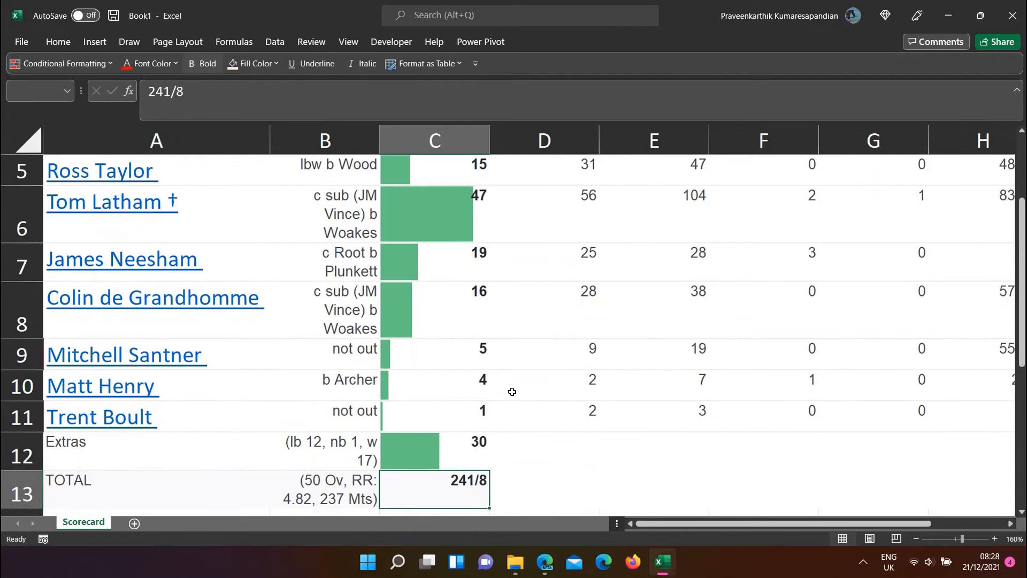
{"action": "left_click", "coordinate": [422, 453]}
{"action": "scroll", "coordinate": [594, 183], "scroll_direction": "up", "scroll_amount": 2}
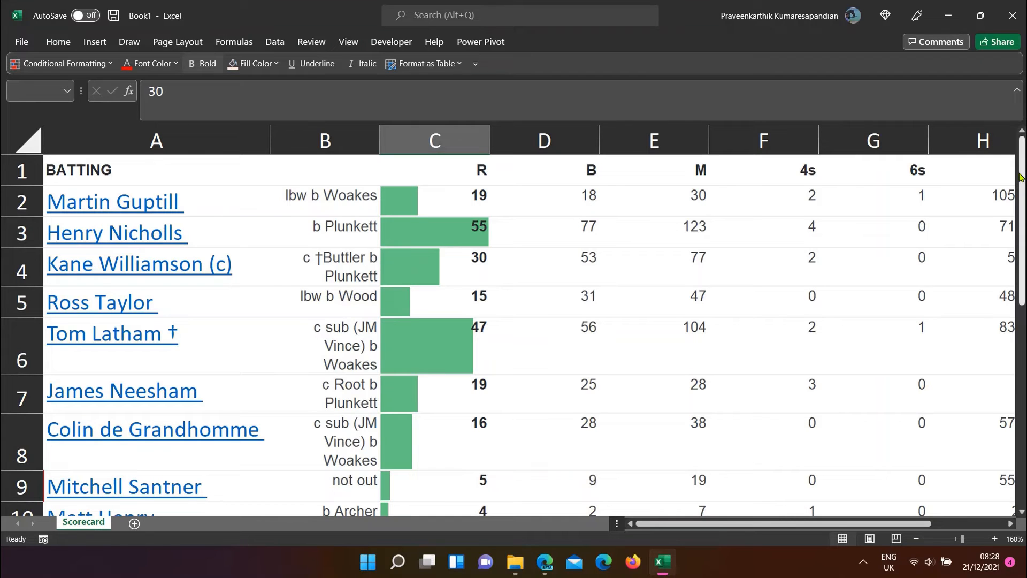
{"action": "mouse_move", "coordinate": [1020, 177]}
{"action": "left_mouse_down"}
{"action": "mouse_move", "coordinate": [1020, 232]}
{"action": "mouse_move", "coordinate": [1021, 176]}
{"action": "left_mouse_up"}
Step: Clear the data bar rules from the selected cells C2:C13 in the runs column
{"action": "left_click", "coordinate": [418, 194]}
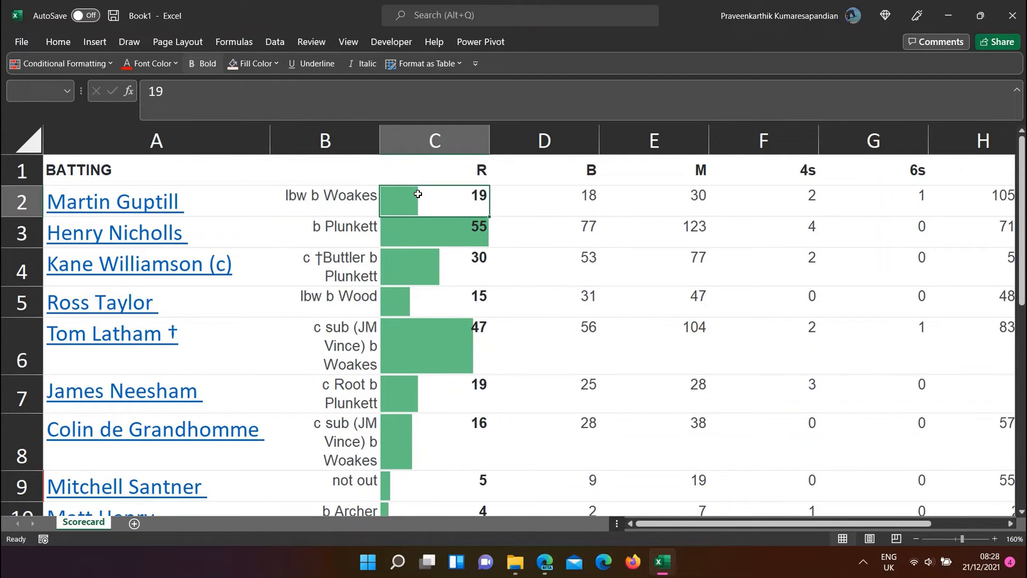
{"action": "key", "text": "shift+Down"}
{"action": "key", "text": "shift+Down"}
{"action": "key", "text": "shift+Down"}
{"action": "key", "text": "shift+Down"}
{"action": "key", "text": "shift+Down"}
{"action": "key", "text": "shift+Down"}
{"action": "key", "text": "shift+Down"}
{"action": "key", "text": "shift+Down"}
{"action": "key", "text": "shift+Down"}
{"action": "key", "text": "shift+Down"}
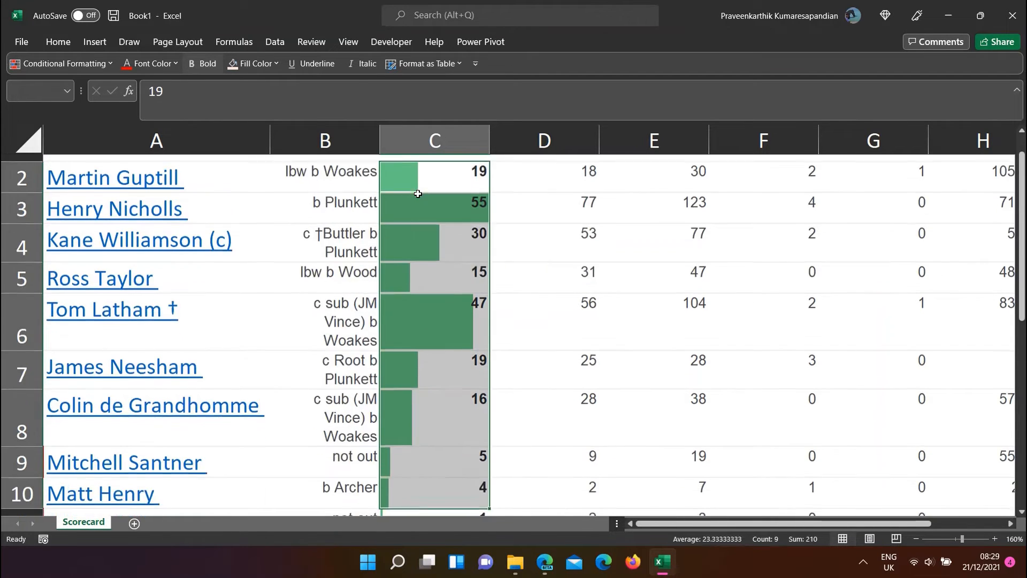
{"action": "key", "text": "shift+Down"}
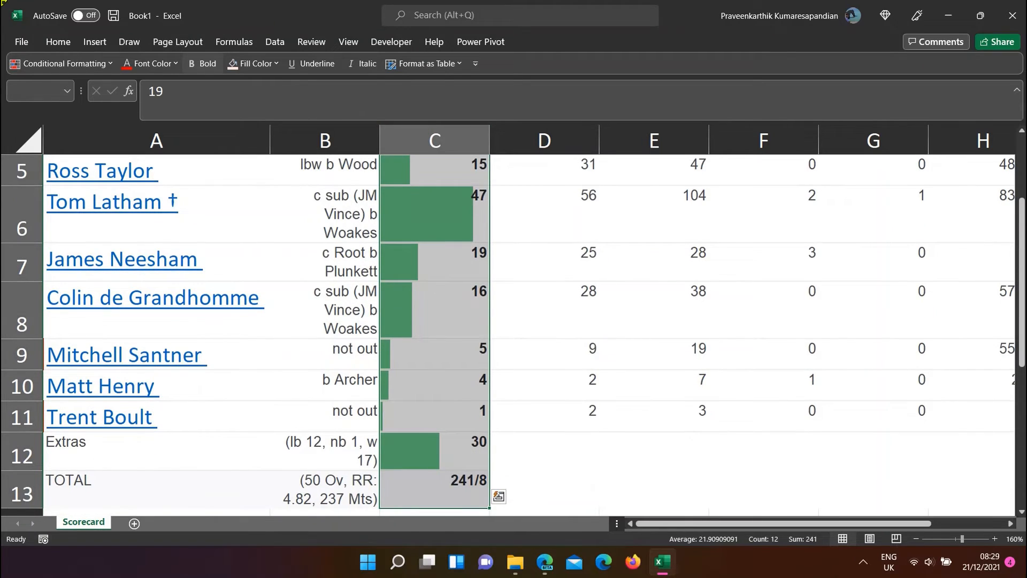
{"action": "left_click", "coordinate": [95, 70]}
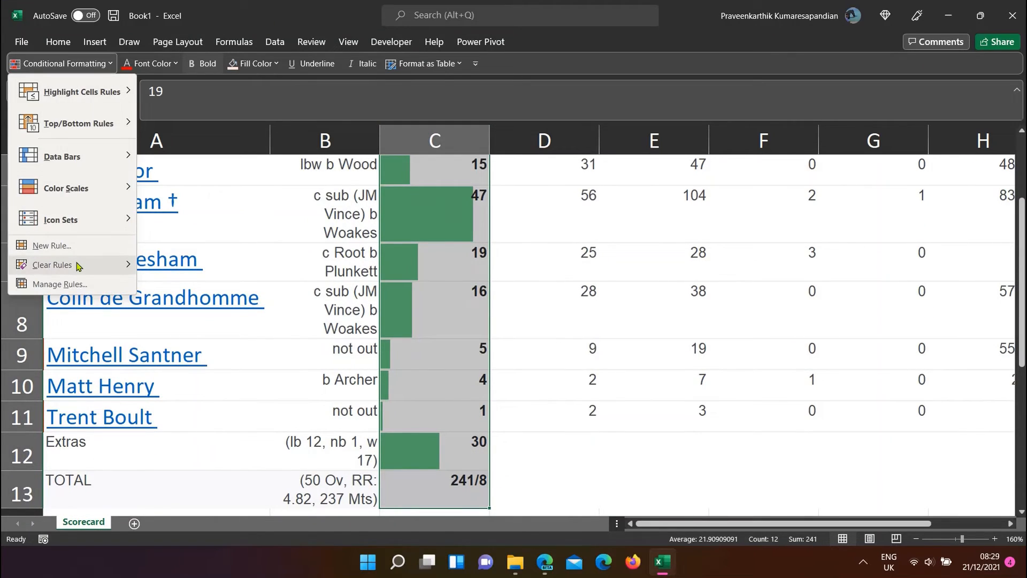
{"action": "mouse_move", "coordinate": [79, 266]}
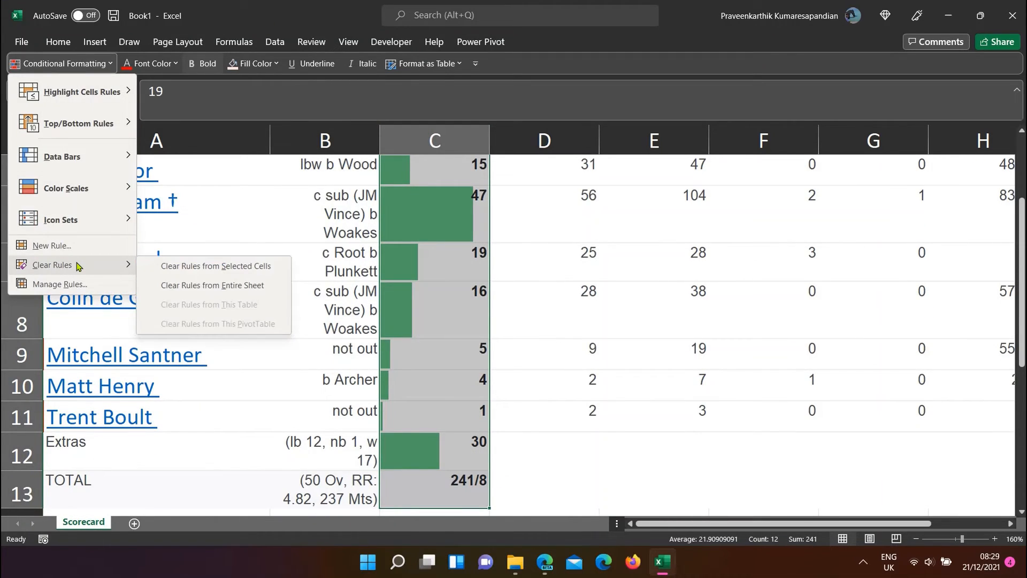
{"action": "left_click", "coordinate": [186, 266]}
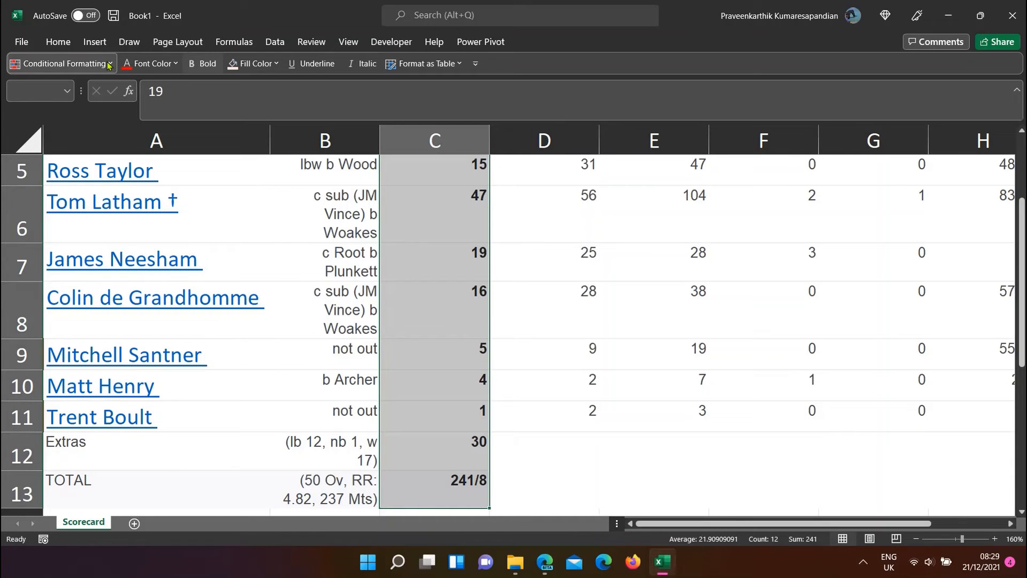
{"action": "left_click", "coordinate": [84, 64]}
{"action": "mouse_move", "coordinate": [116, 156]}
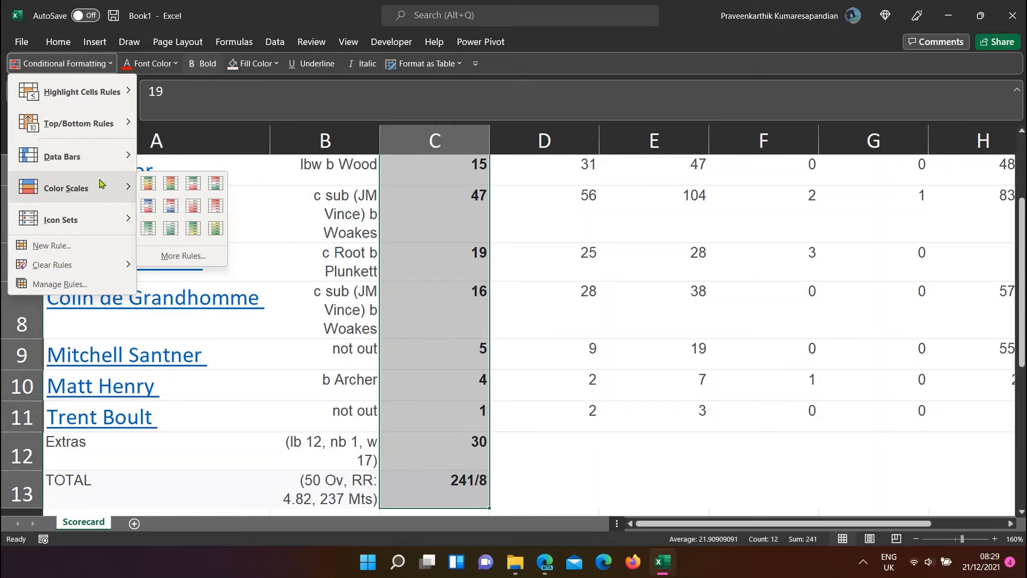
{"action": "mouse_move", "coordinate": [105, 168]}
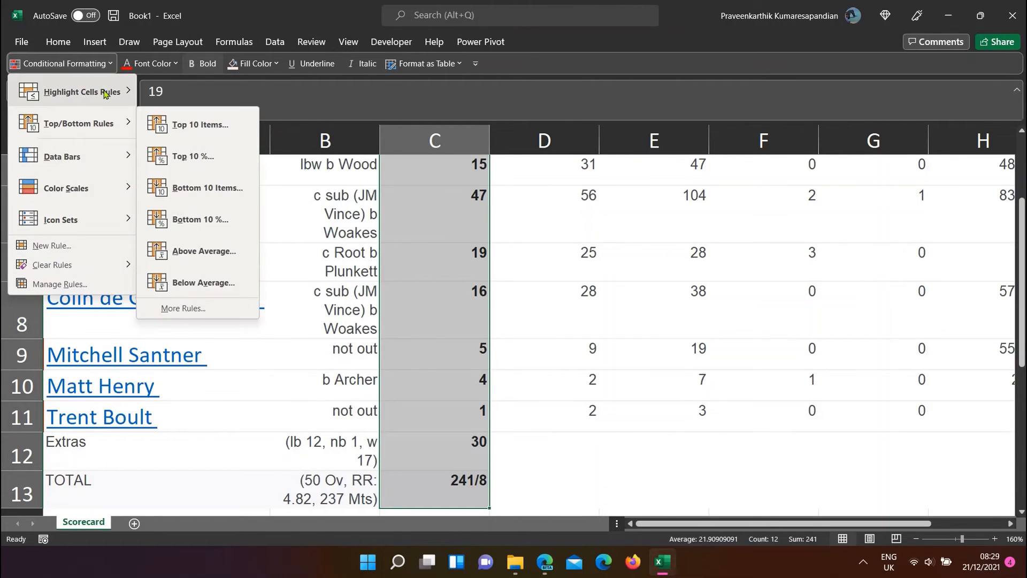
{"action": "mouse_move", "coordinate": [105, 93]}
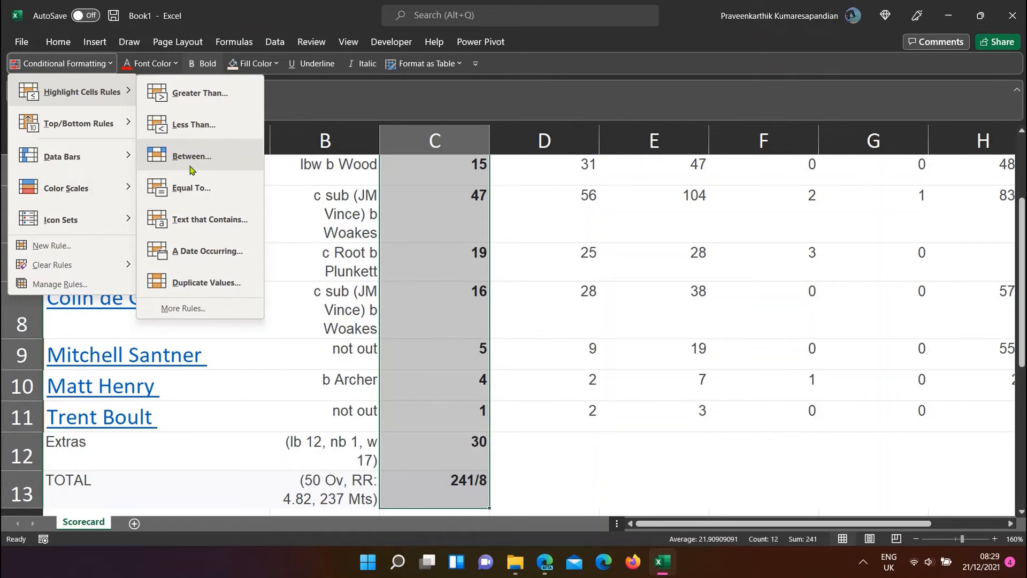
{"action": "left_click", "coordinate": [442, 462]}
{"action": "left_click", "coordinate": [442, 462]}
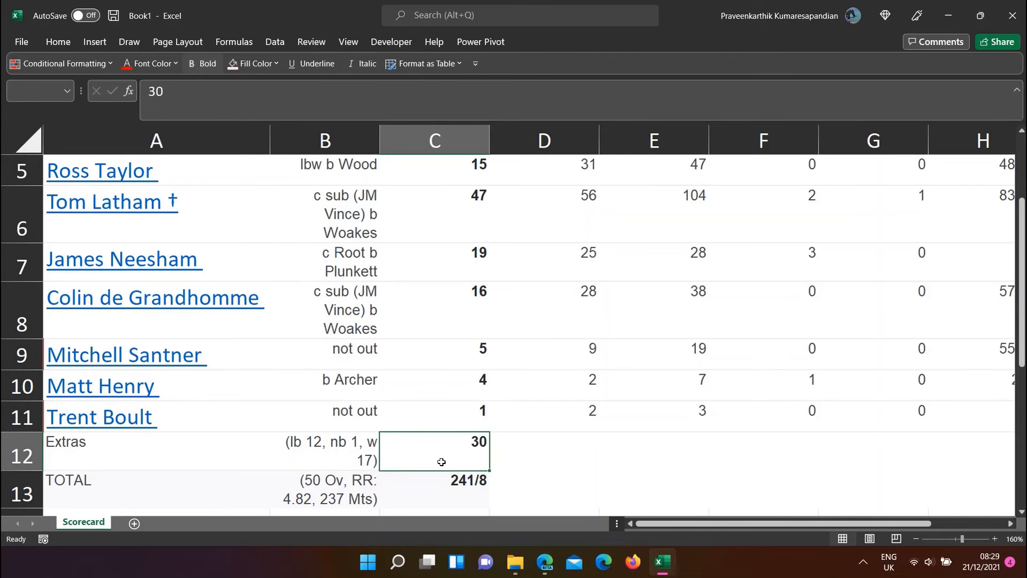
Step: Apply an Above Average conditional formatting rule to the runs in C2:C12 using Green Fill with Dark Green Text
{"action": "left_click_drag", "start_coordinate": [442, 462], "coordinate": [451, 190]}
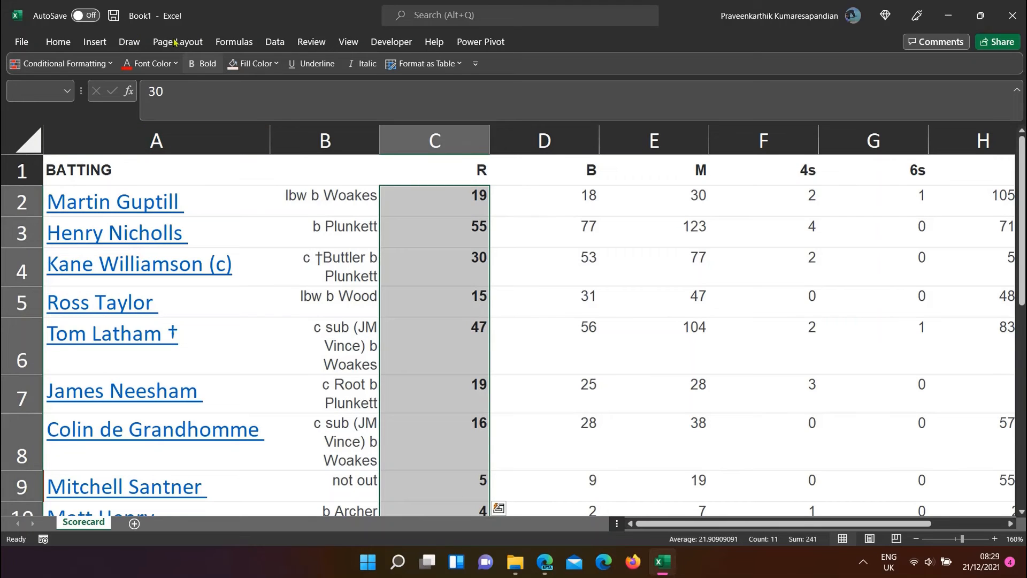
{"action": "left_click", "coordinate": [273, 44]}
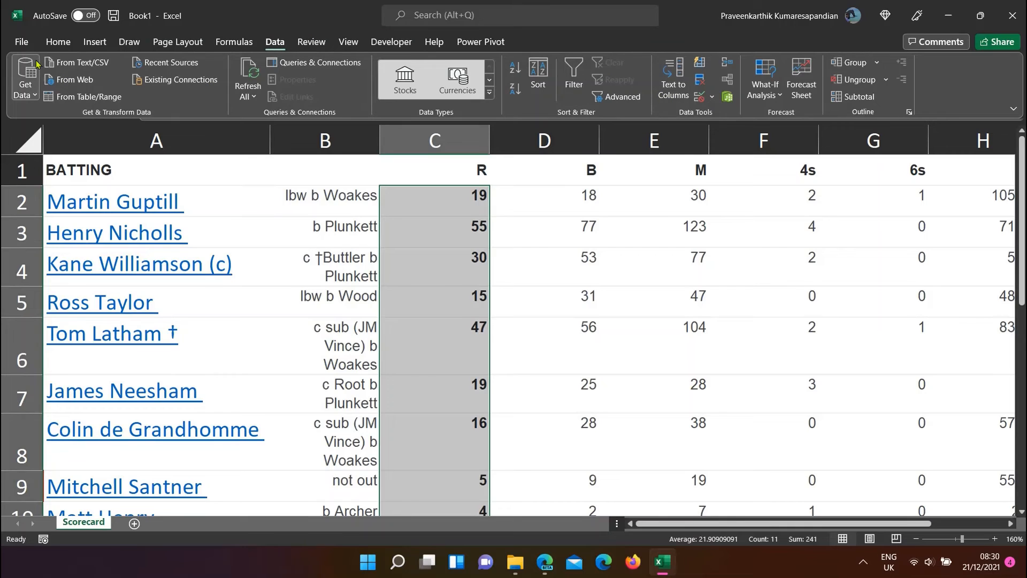
{"action": "left_click", "coordinate": [49, 46]}
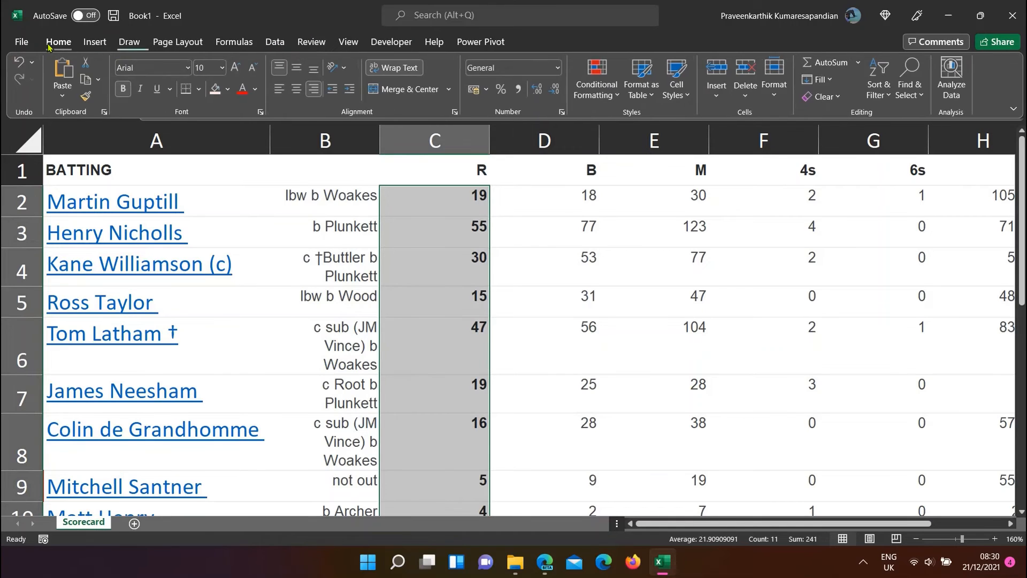
{"action": "left_click", "coordinate": [609, 99]}
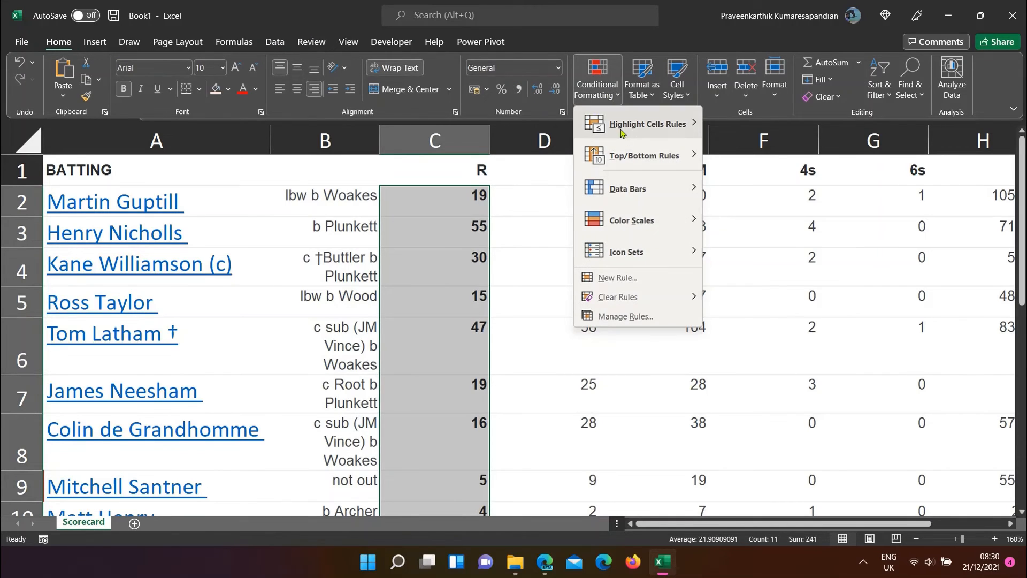
{"action": "mouse_move", "coordinate": [622, 131]}
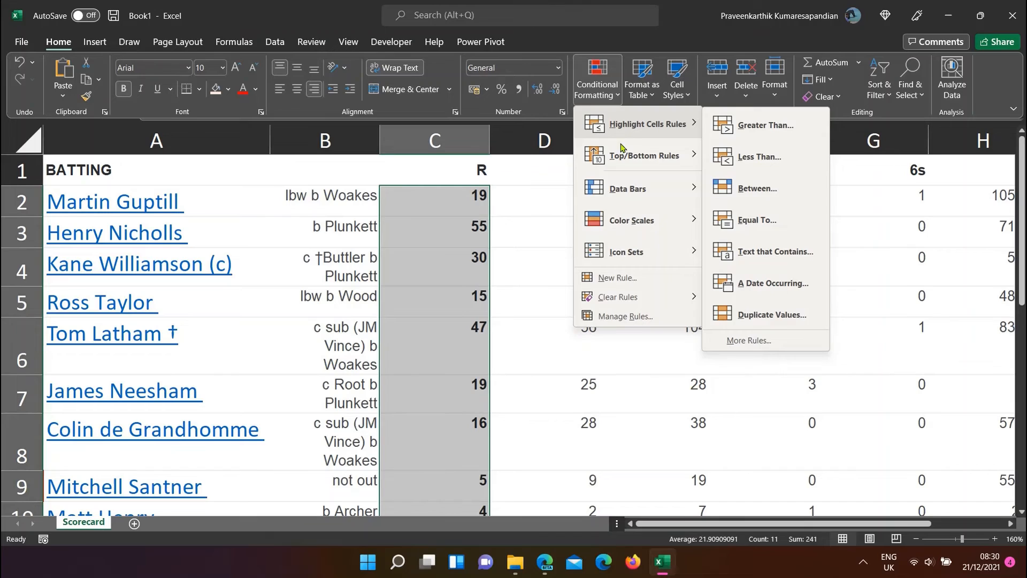
{"action": "mouse_move", "coordinate": [631, 162]}
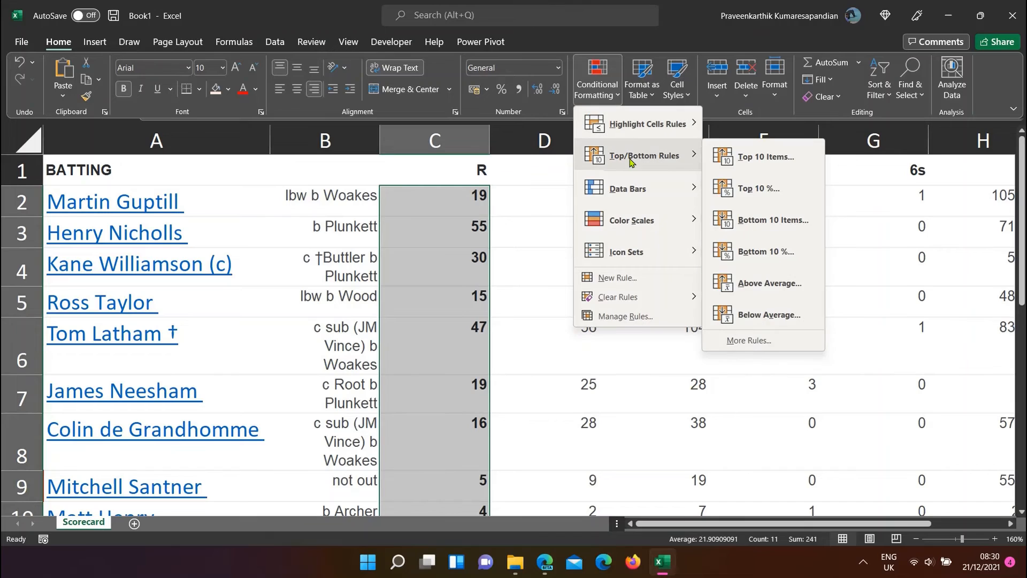
{"action": "left_click", "coordinate": [767, 283]}
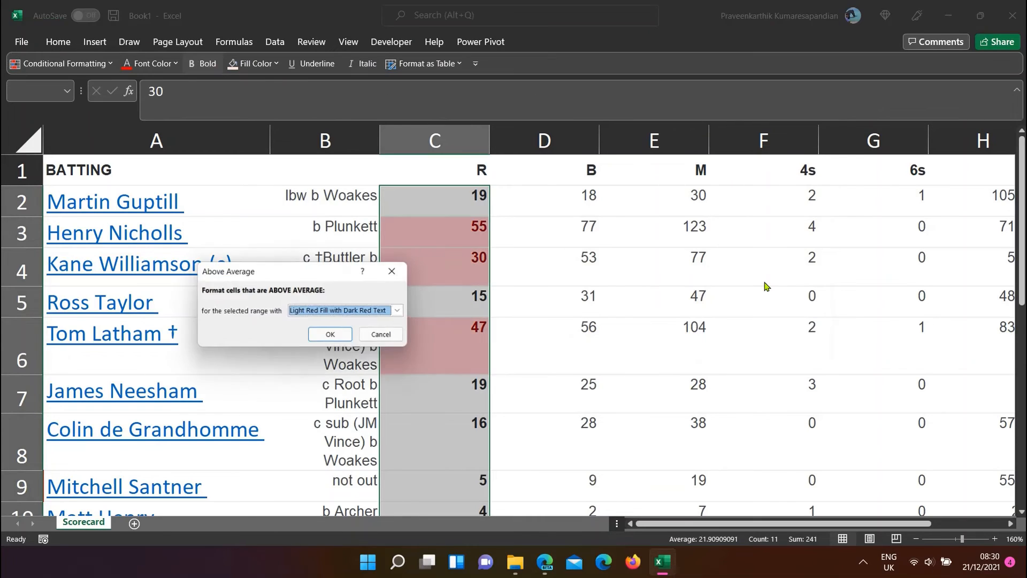
{"action": "left_click", "coordinate": [401, 311]}
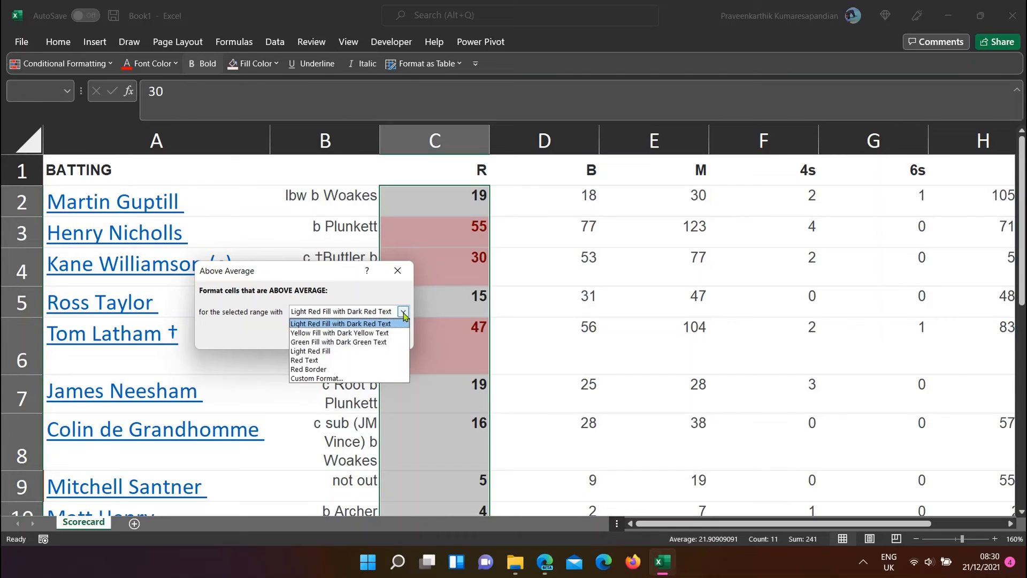
{"action": "left_click", "coordinate": [368, 342]}
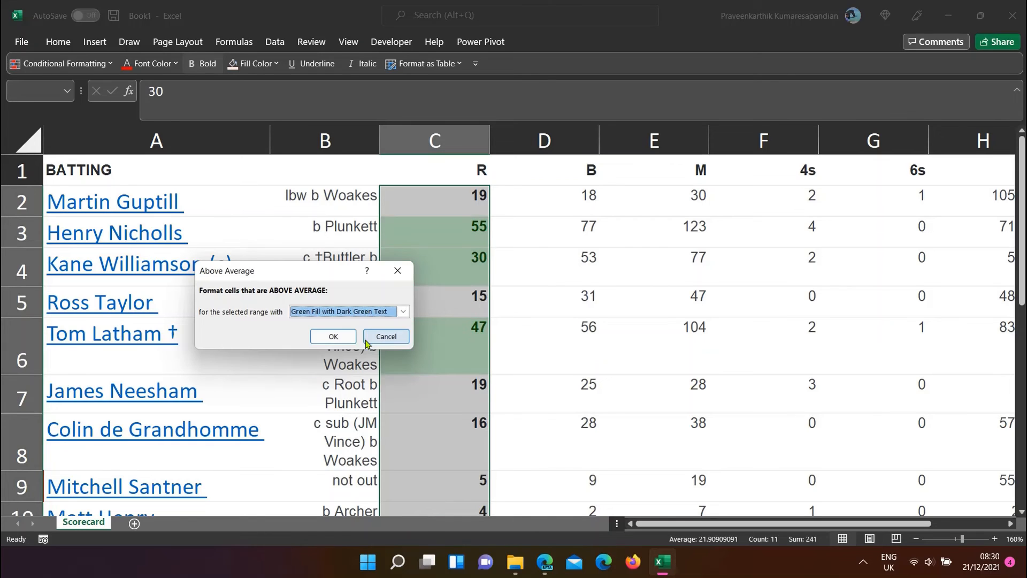
{"action": "left_click", "coordinate": [335, 336]}
Step: Examine which run values in column C are highlighted by the Above Average rule, from C3 down through the Extras and TOTAL rows
{"action": "left_click", "coordinate": [443, 237]}
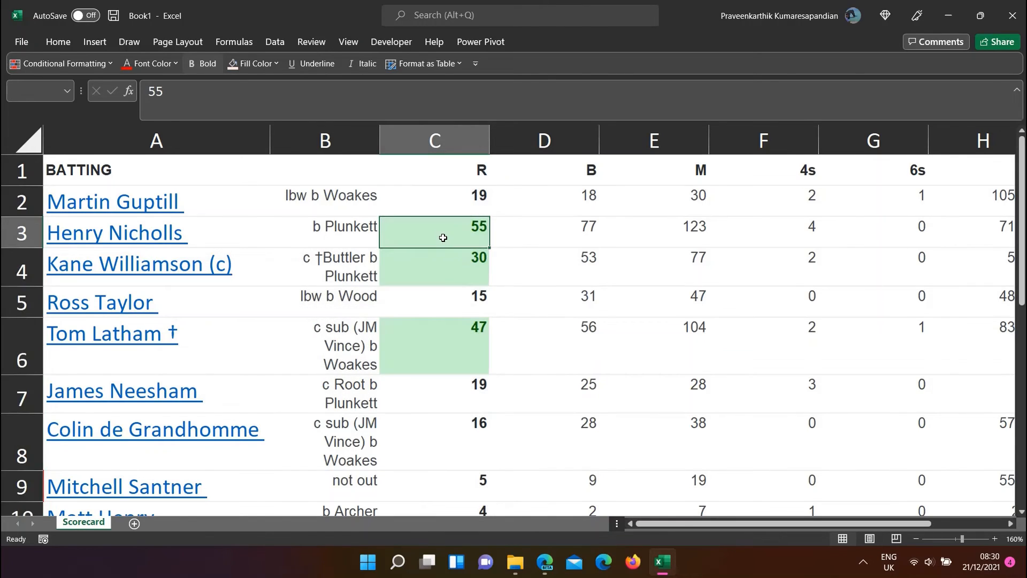
{"action": "key", "text": "Down"}
{"action": "key", "text": "Down"}
{"action": "key", "text": "Down"}
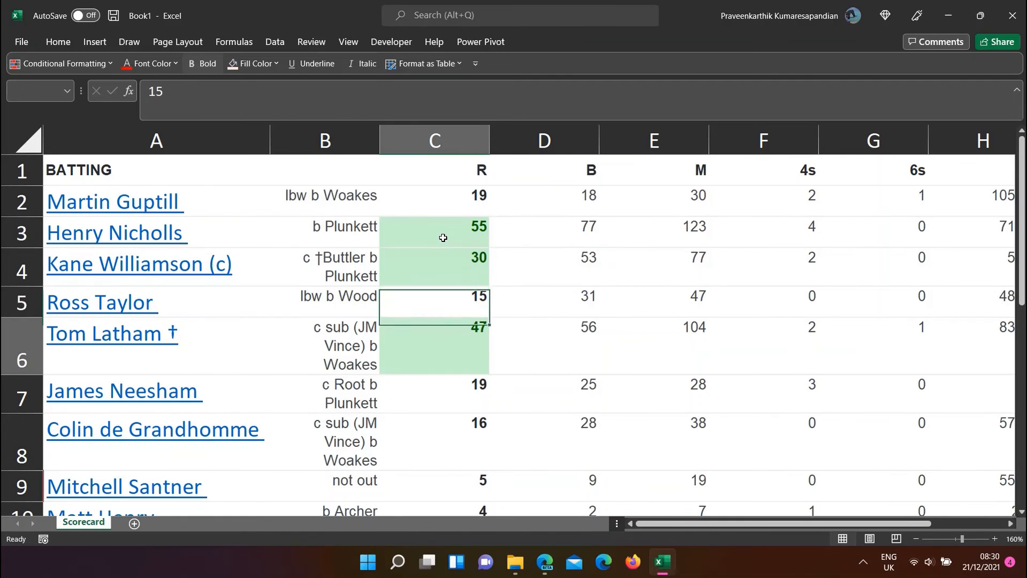
{"action": "key", "text": "Down"}
{"action": "key", "text": "Down"}
{"action": "key", "text": "Down"}
{"action": "key", "text": "Down"}
{"action": "key", "text": "Down"}
{"action": "key", "text": "Down"}
{"action": "key", "text": "Down"}
{"action": "key", "text": "Down"}
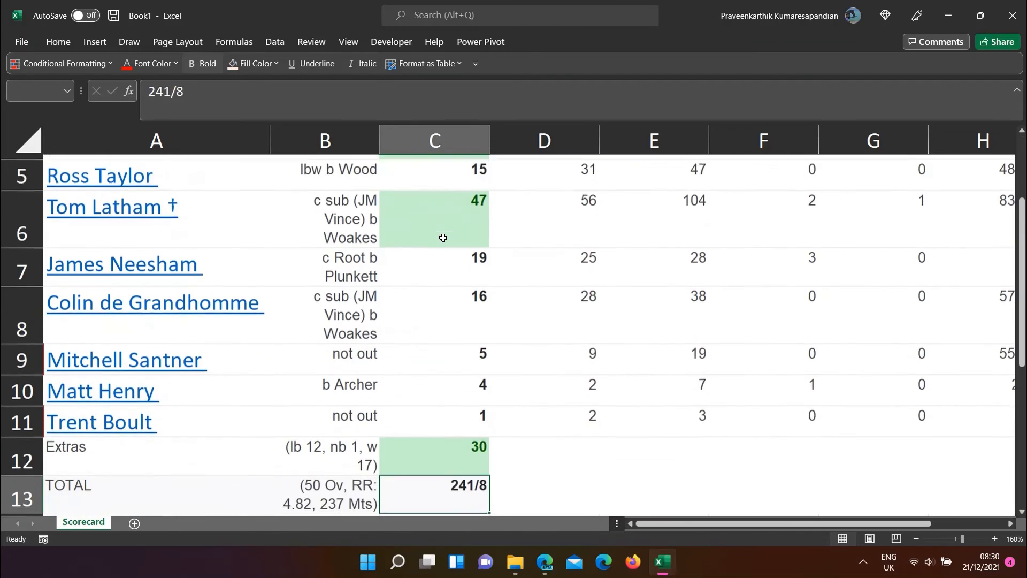
{"action": "left_click", "coordinate": [1020, 145]}
{"action": "left_click", "coordinate": [1021, 145]}
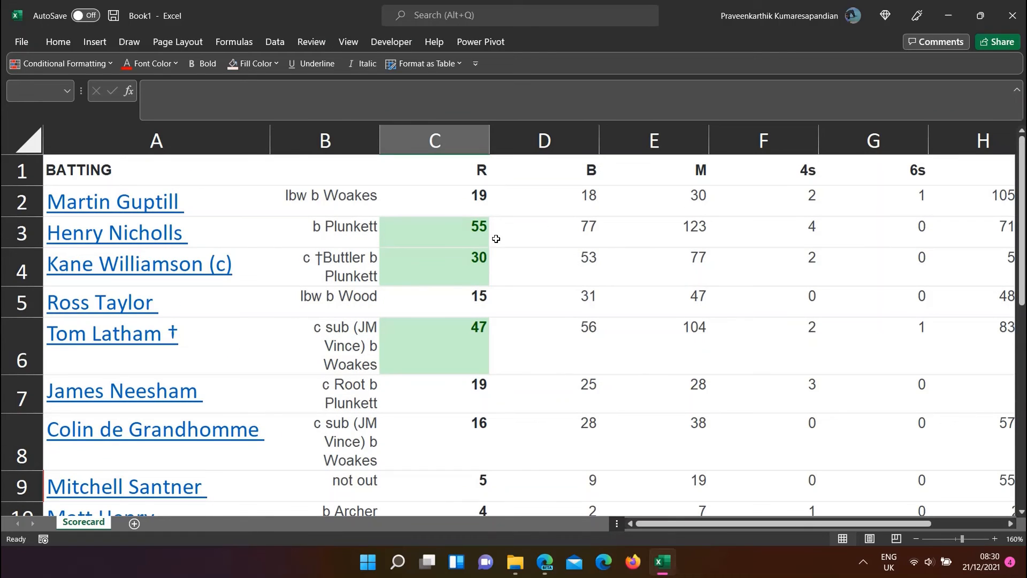
Step: Add a Below Average conditional formatting rule to C2:C12 using Light Red Fill with Dark Red Text
{"action": "left_click", "coordinate": [470, 193]}
{"action": "left_click_drag", "start_coordinate": [469, 192], "coordinate": [460, 445]}
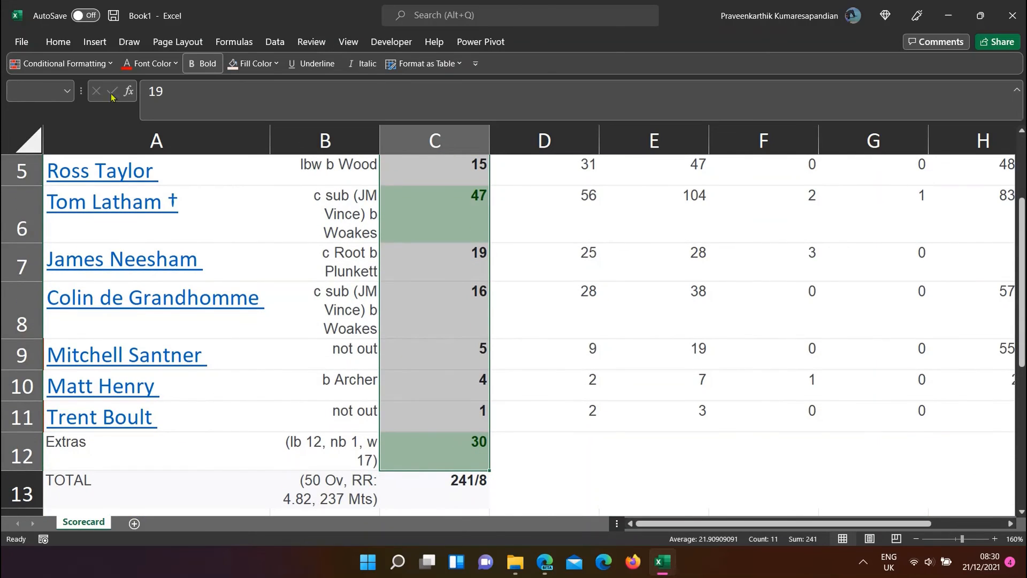
{"action": "left_click", "coordinate": [107, 70]}
{"action": "mouse_move", "coordinate": [96, 126]}
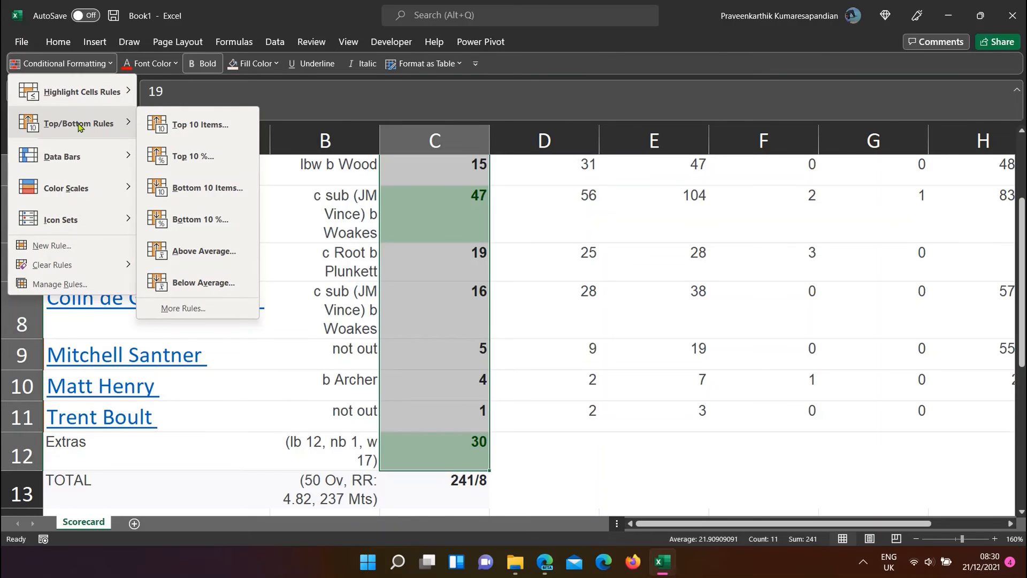
{"action": "left_click", "coordinate": [201, 283]}
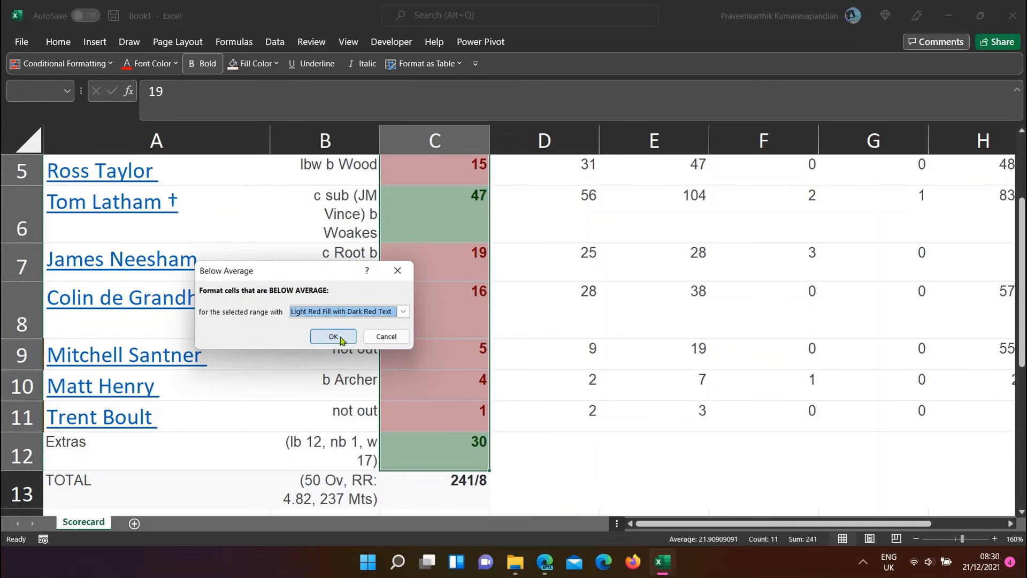
{"action": "left_click", "coordinate": [401, 314]}
{"action": "left_click", "coordinate": [403, 312]}
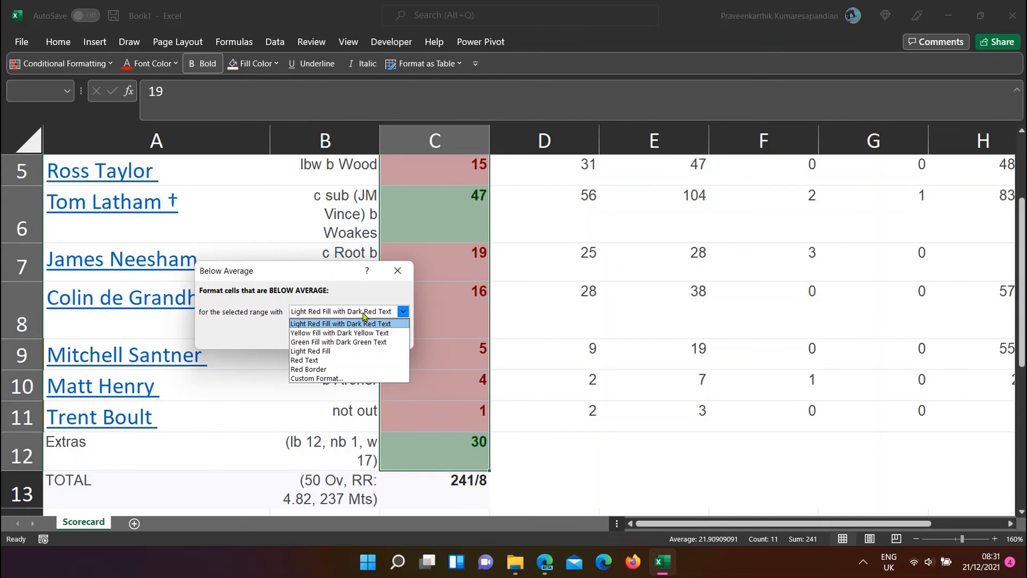
{"action": "left_click", "coordinate": [341, 325]}
{"action": "left_click", "coordinate": [337, 335]}
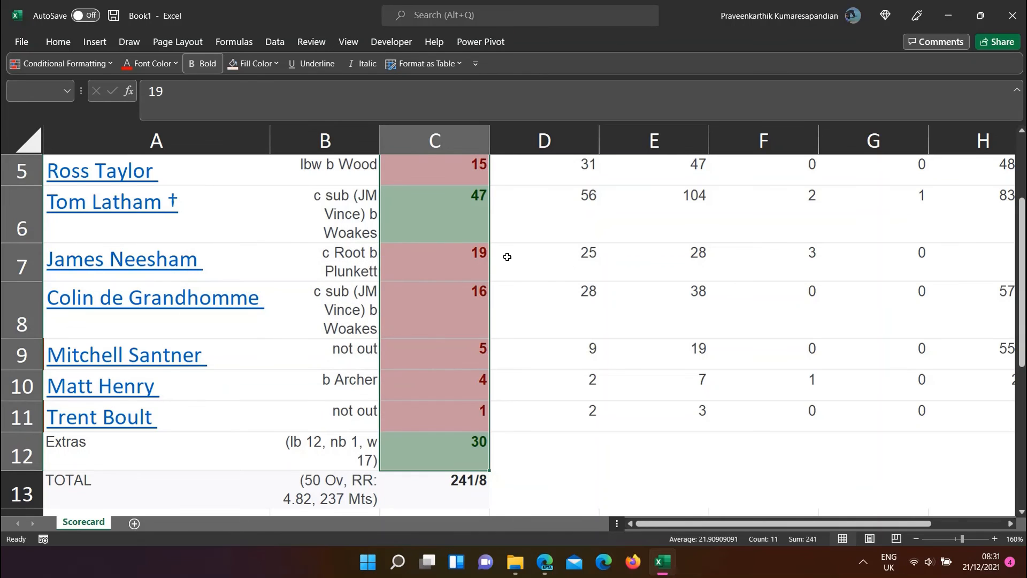
{"action": "left_click", "coordinate": [459, 271]}
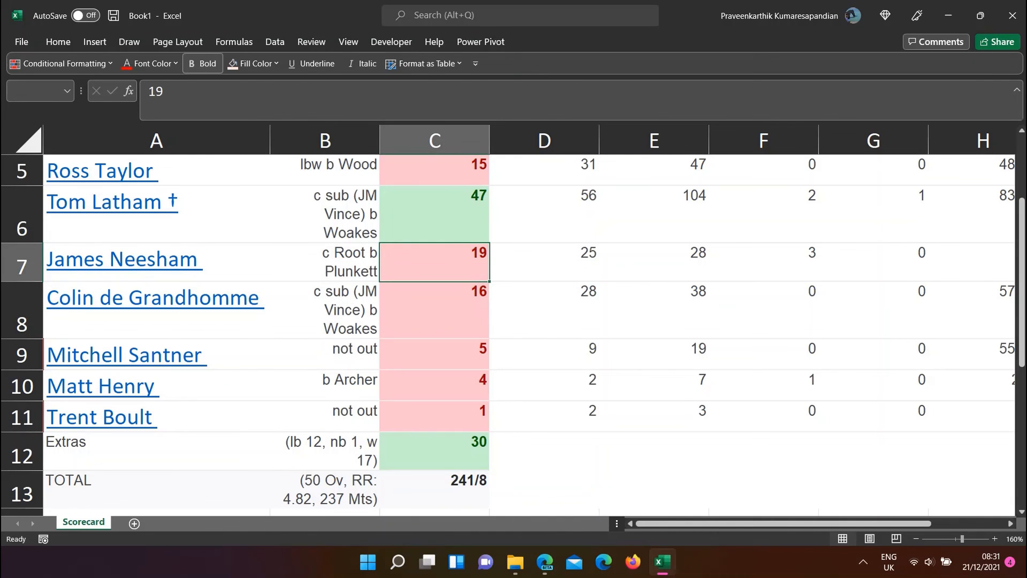
{"action": "left_click_drag", "start_coordinate": [1022, 212], "coordinate": [1022, 150]}
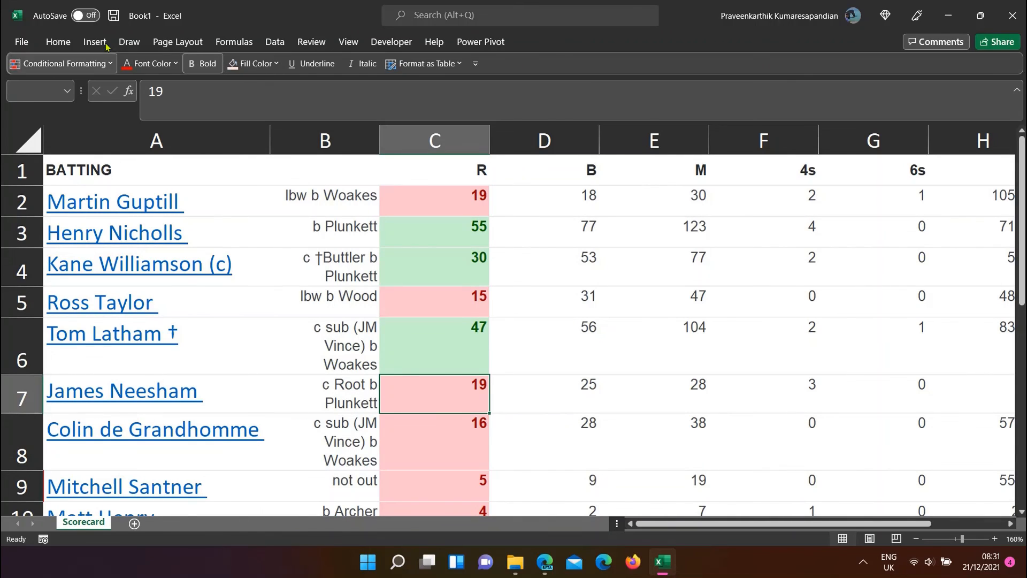
{"action": "left_click", "coordinate": [59, 42]}
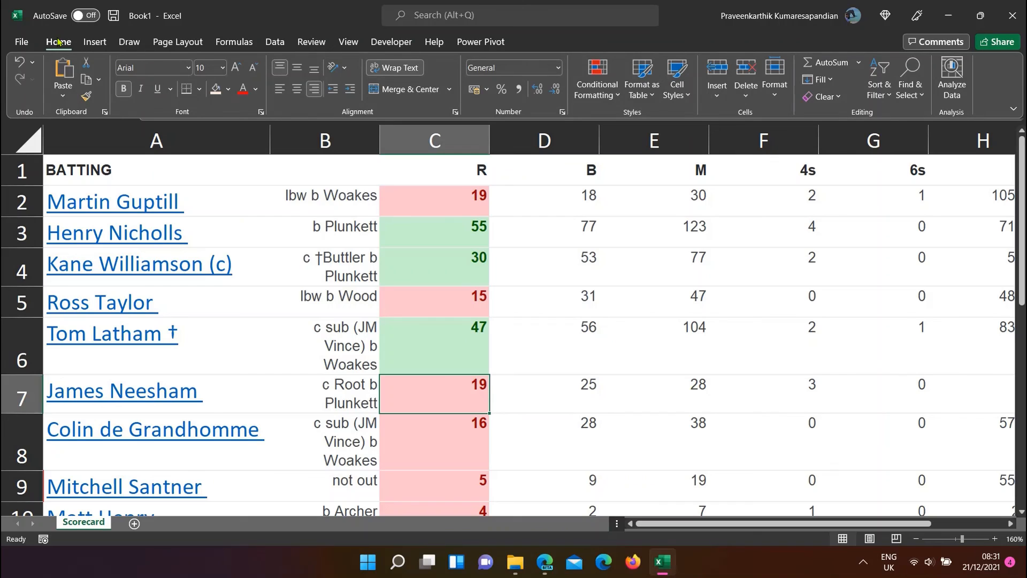
{"action": "left_click", "coordinate": [597, 81]}
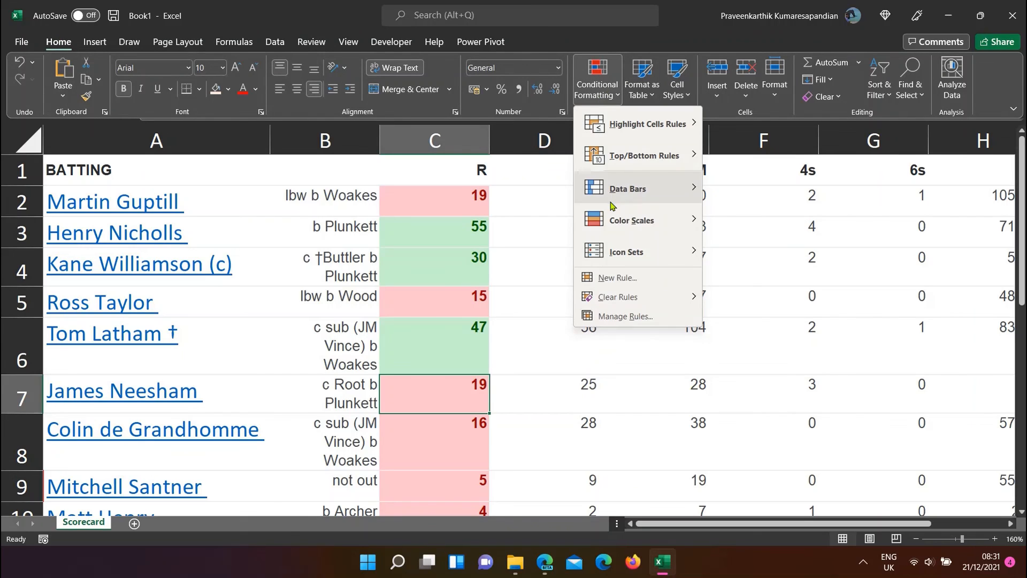
{"action": "mouse_move", "coordinate": [616, 220]}
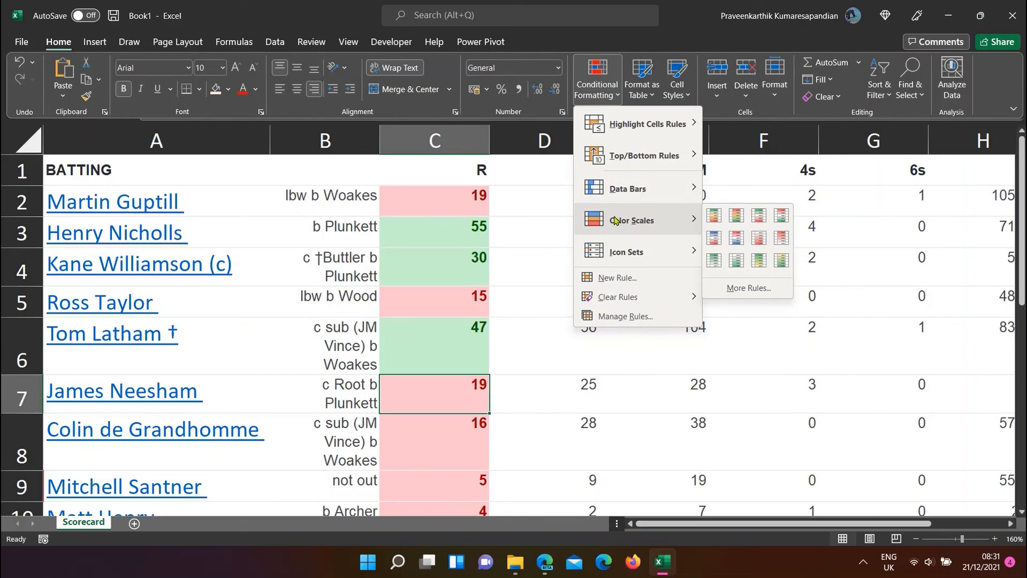
{"action": "mouse_move", "coordinate": [647, 160]}
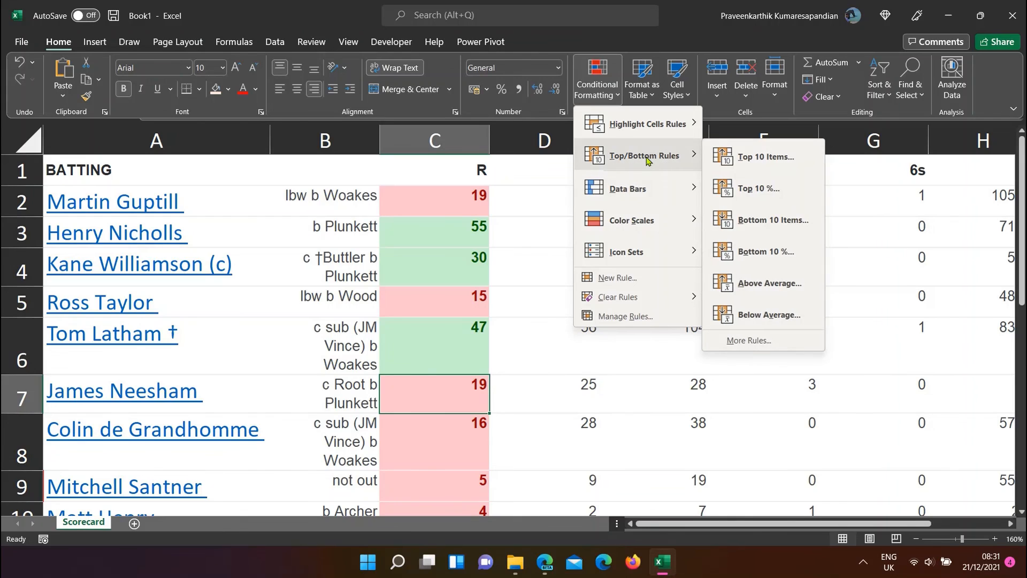